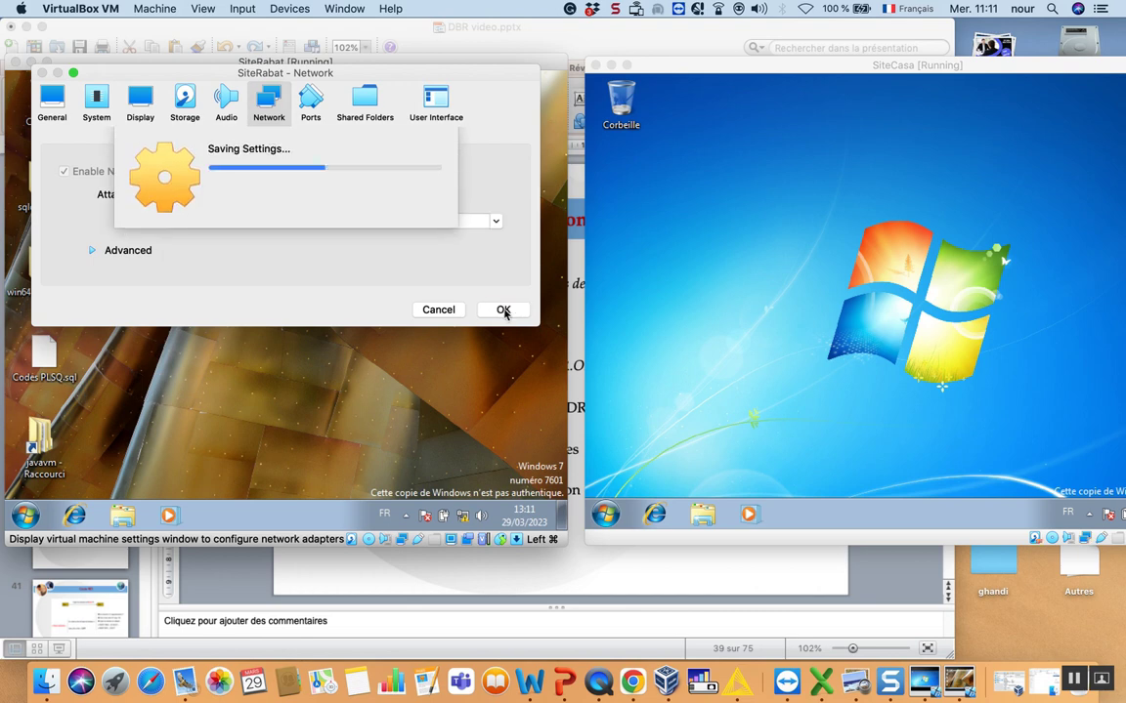
- Save SiteRabat's network adapter settings and open the Devices menu on SiteCasa
click(763, 144)
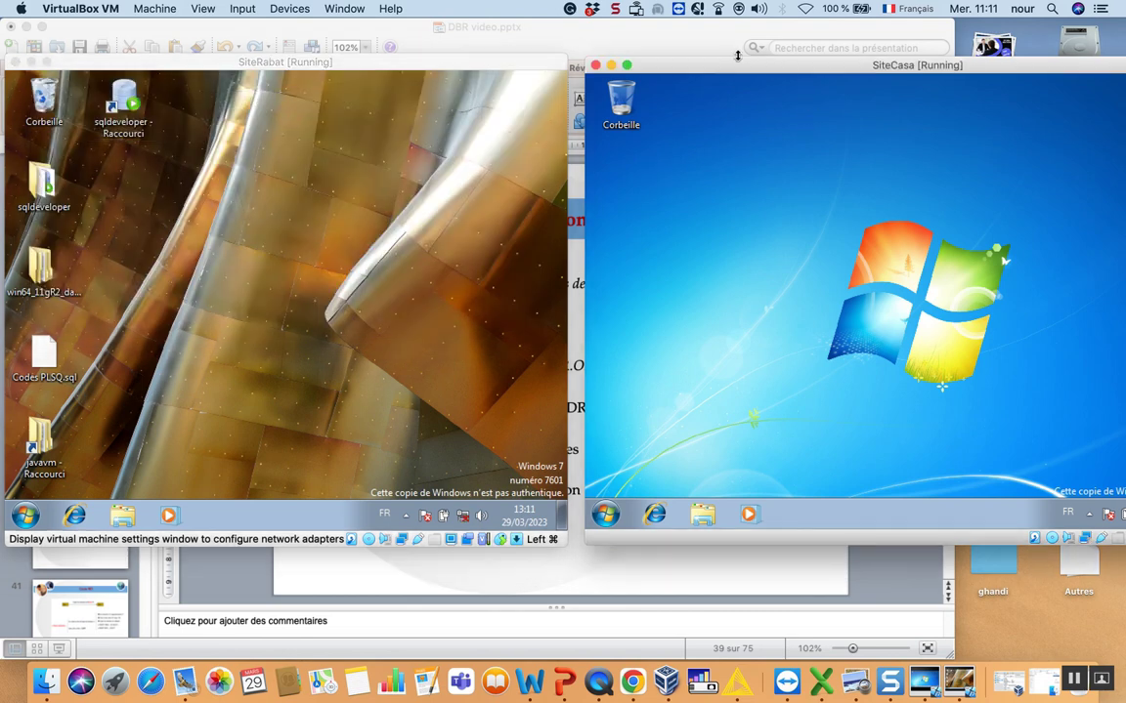
click(286, 10)
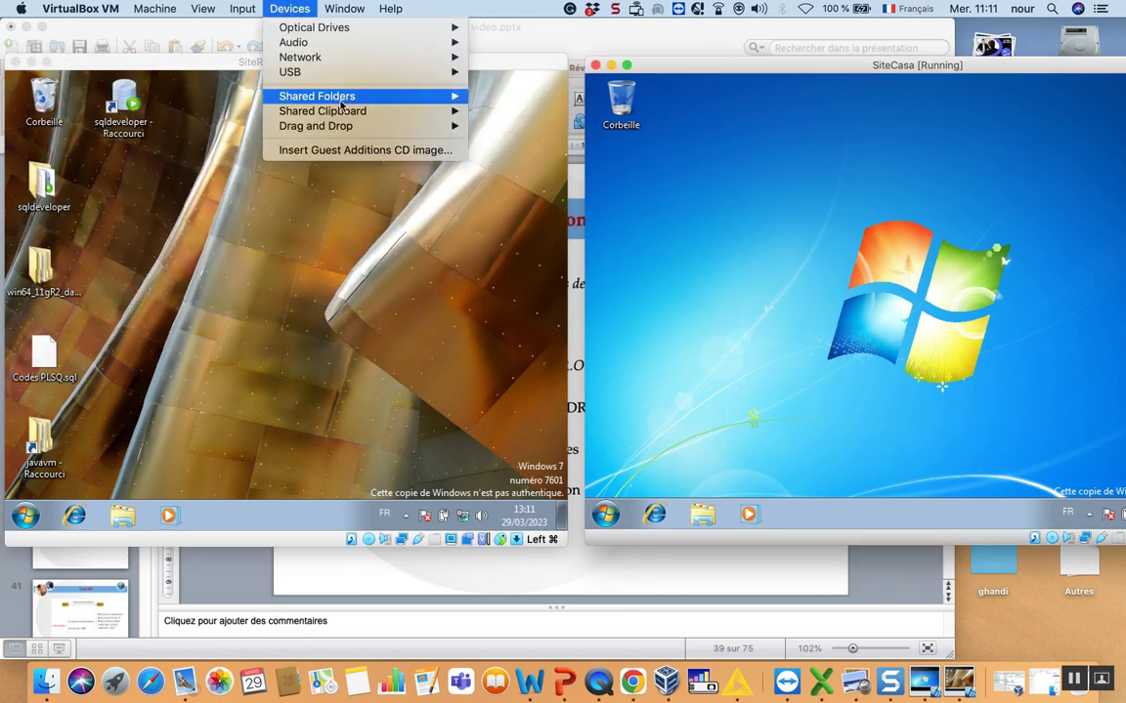
- Attach SiteCasa's Adapter 1 to Internal Network 'LAN' and save the settings
mouse_move(453, 59)
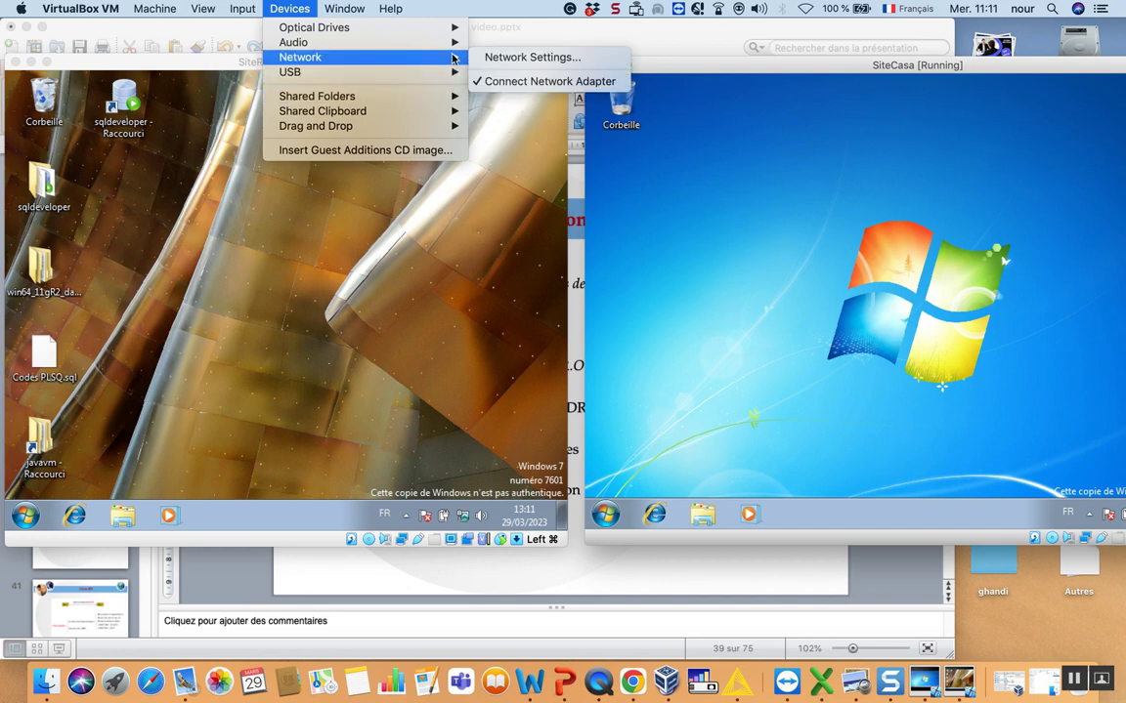
click(507, 61)
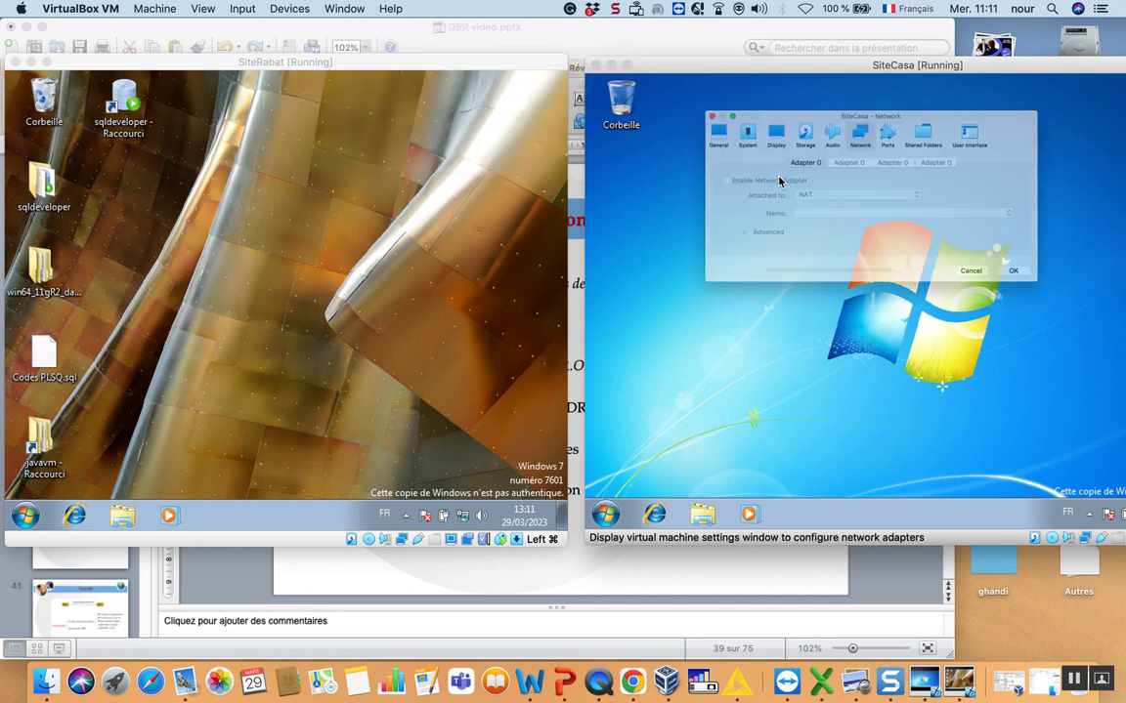
click(796, 194)
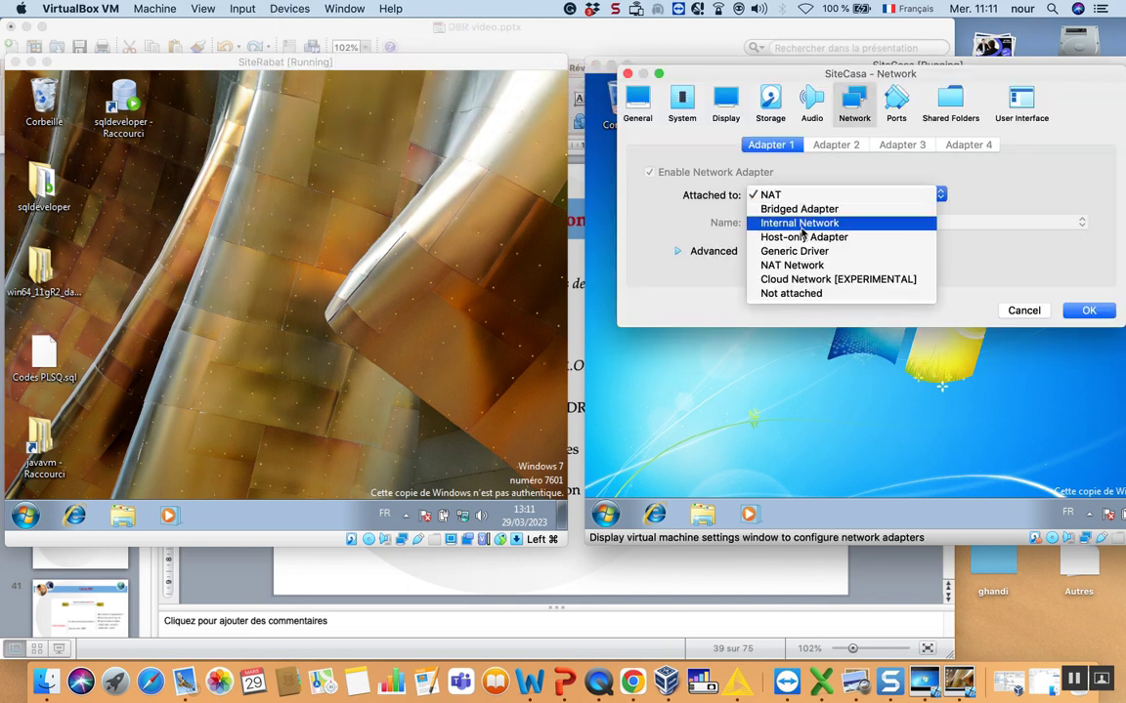
click(800, 223)
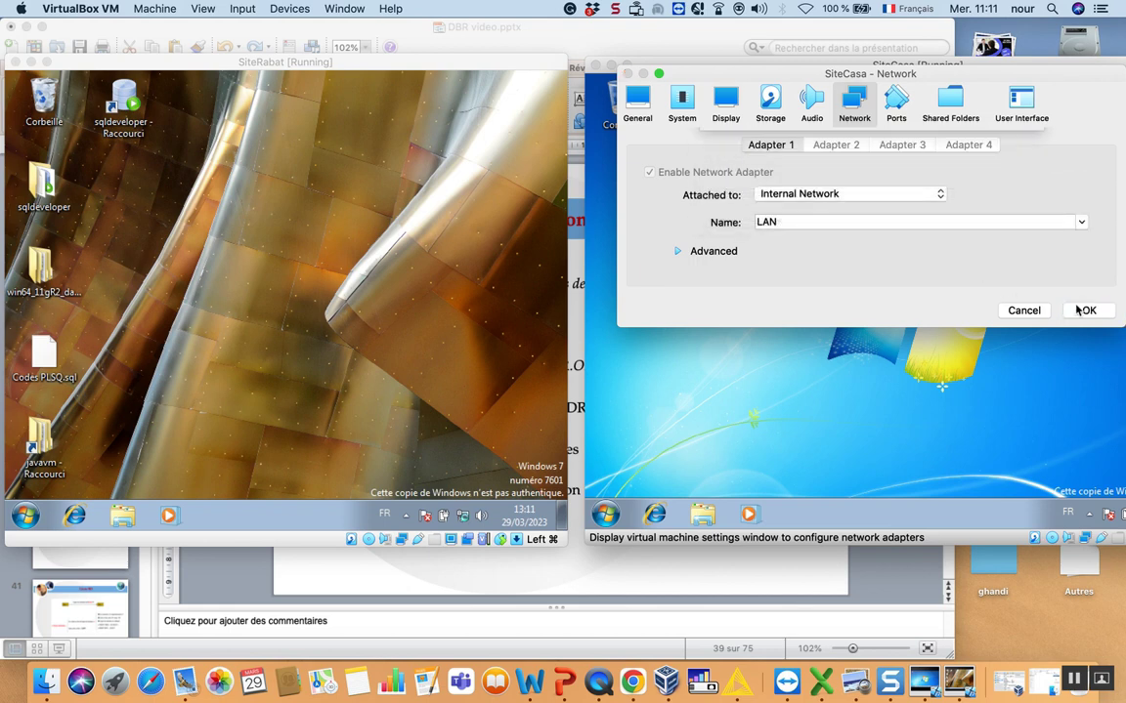
click(1083, 310)
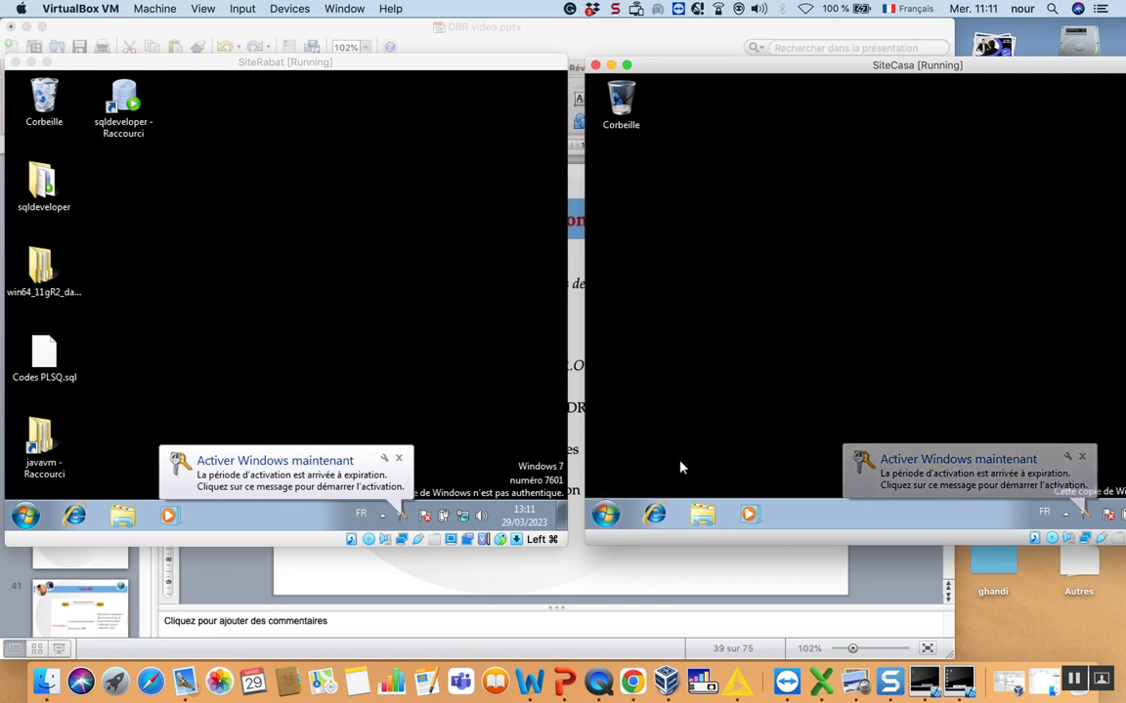
- Apply the Windows 7 Aero theme to SiteCasa's desktop through Personnaliser
right_click(763, 281)
click(816, 446)
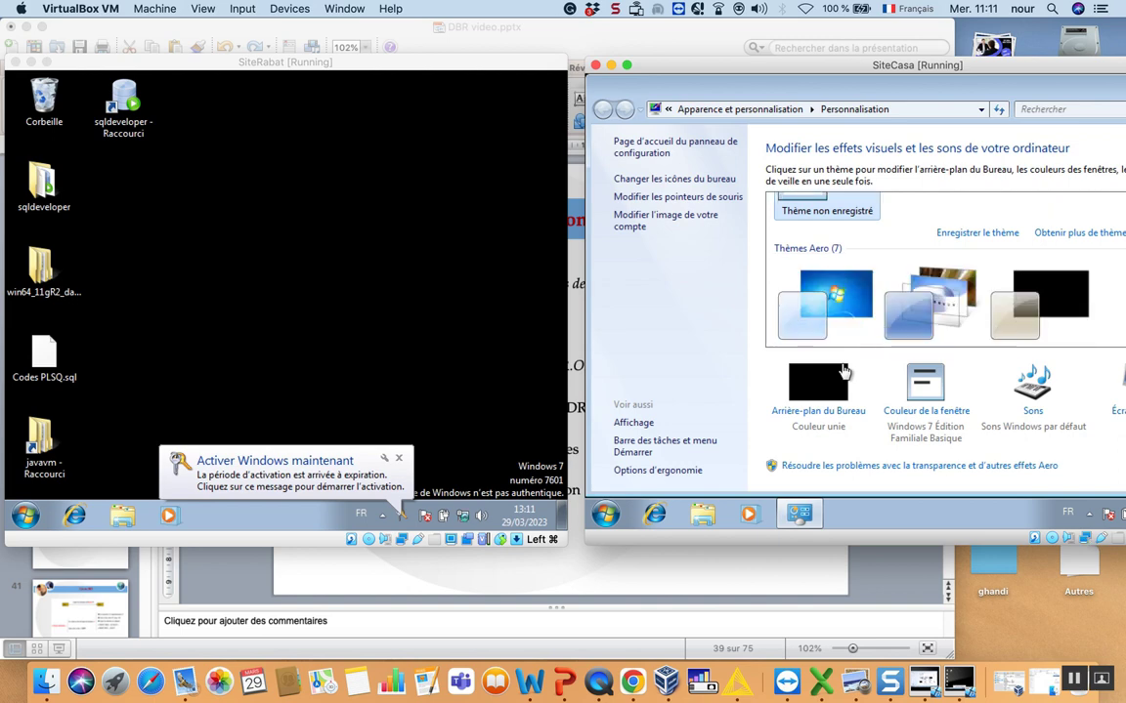
click(838, 293)
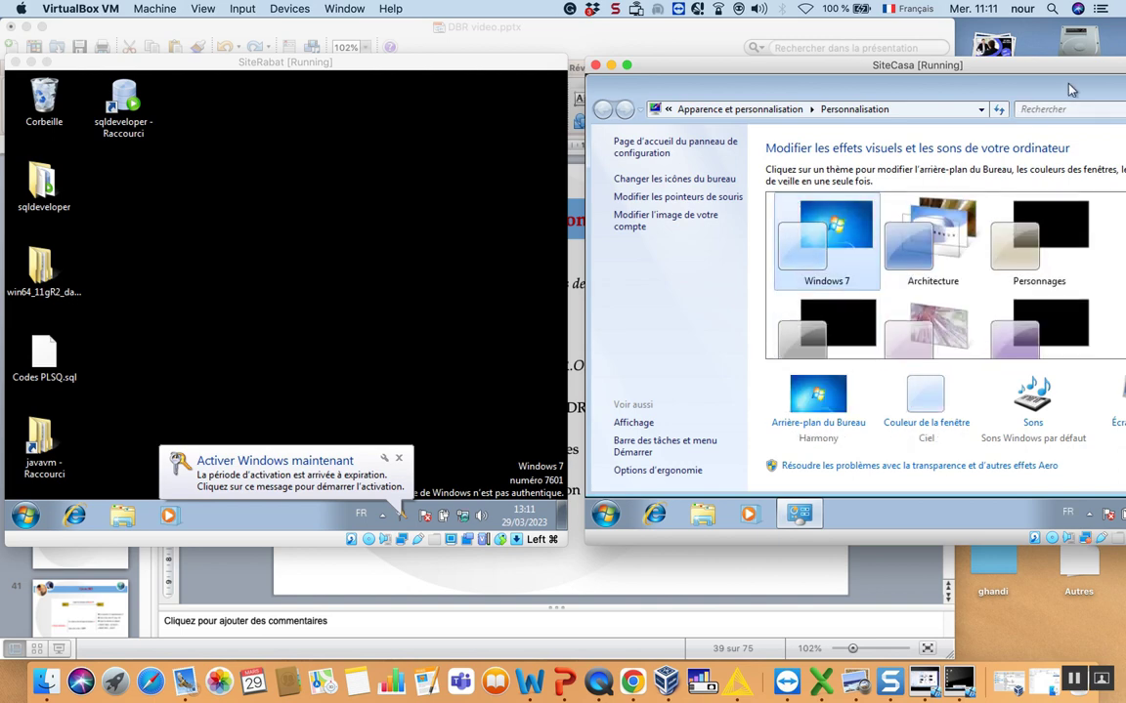
click(948, 126)
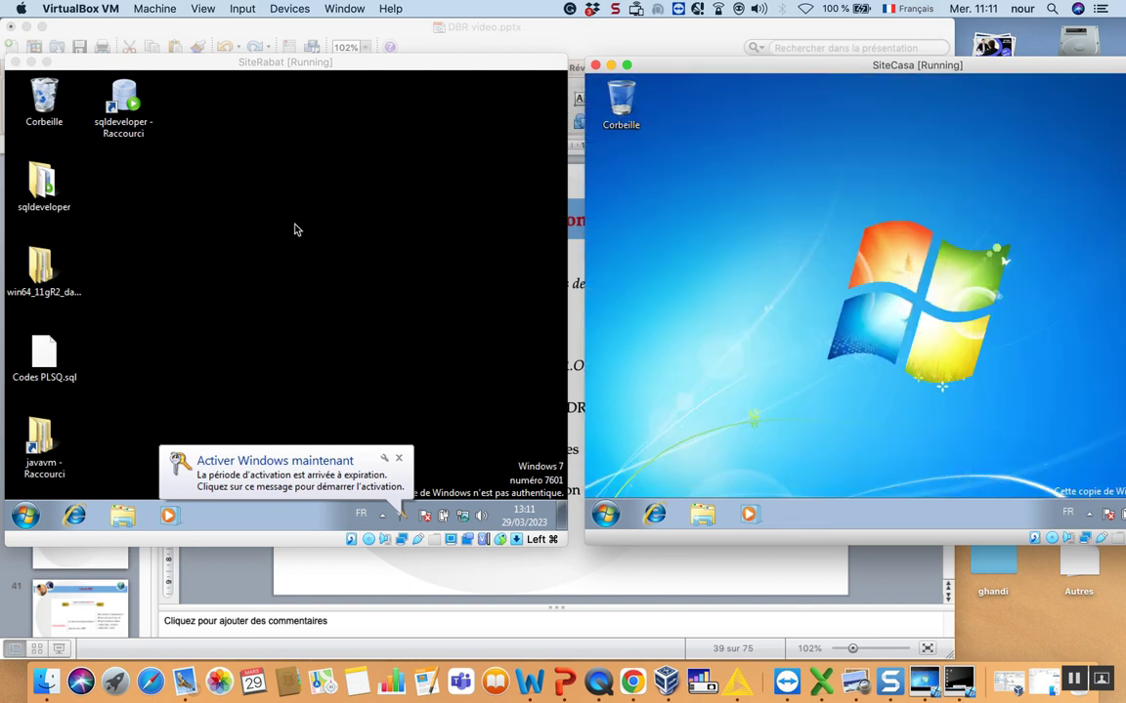
- Apply the Architecture Aero theme to SiteRabat's desktop through Personnaliser
right_click(297, 230)
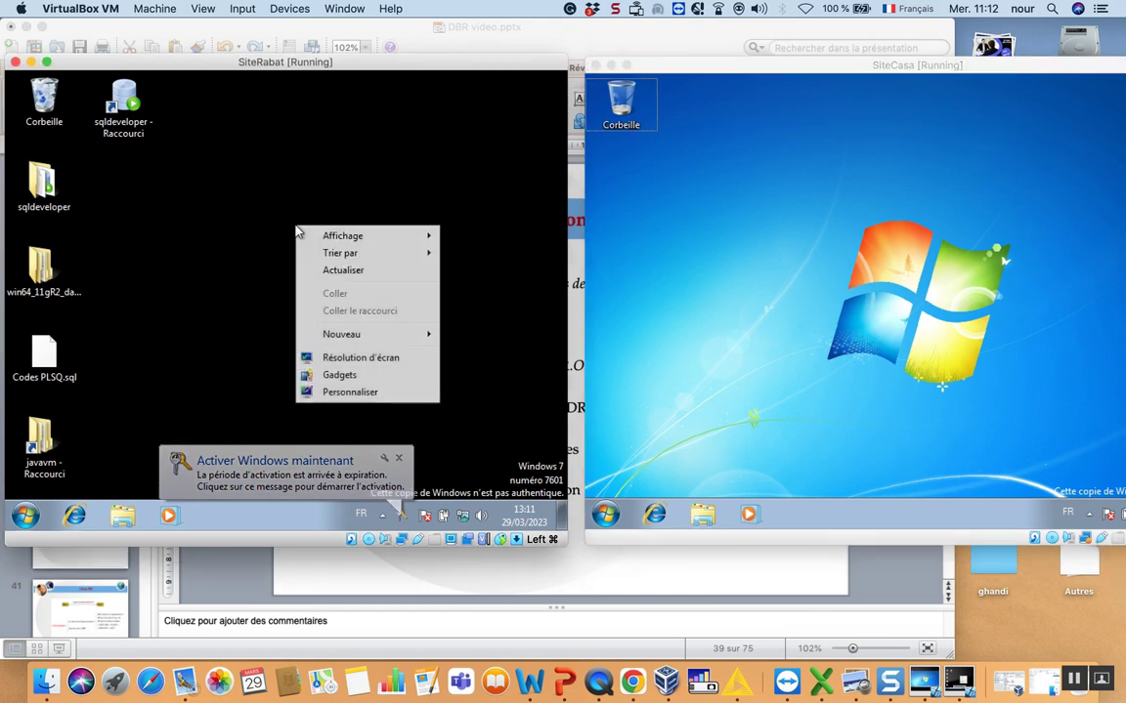
click(361, 391)
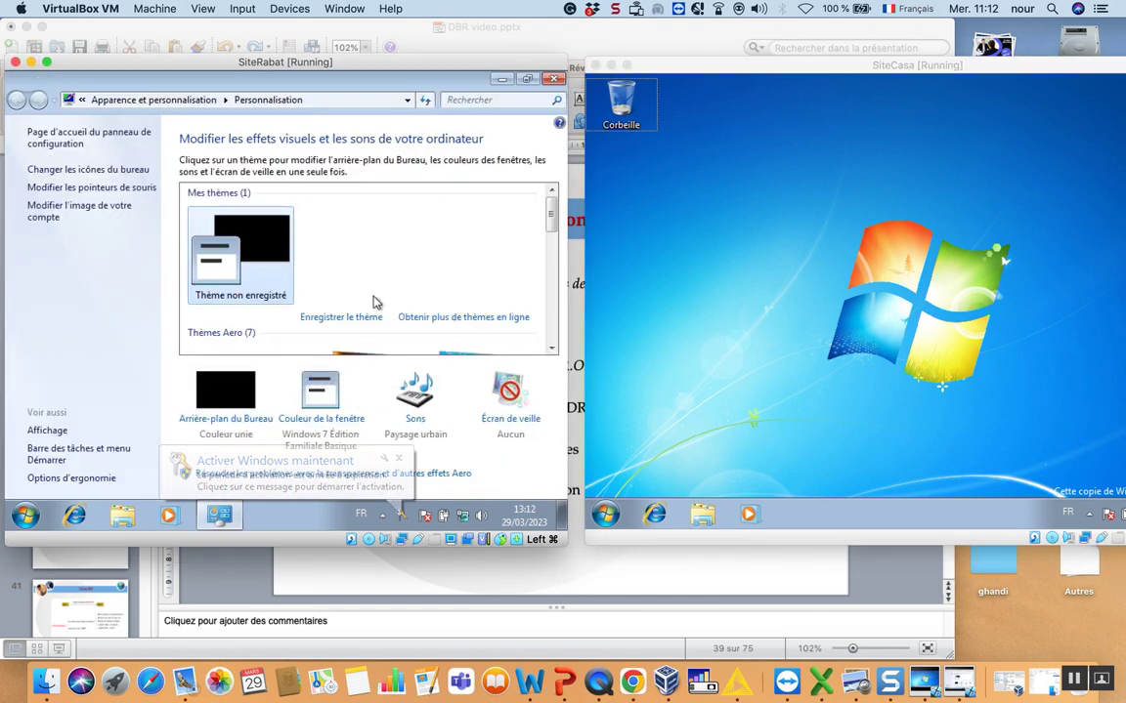
scroll(296, 316, down, 3)
click(351, 271)
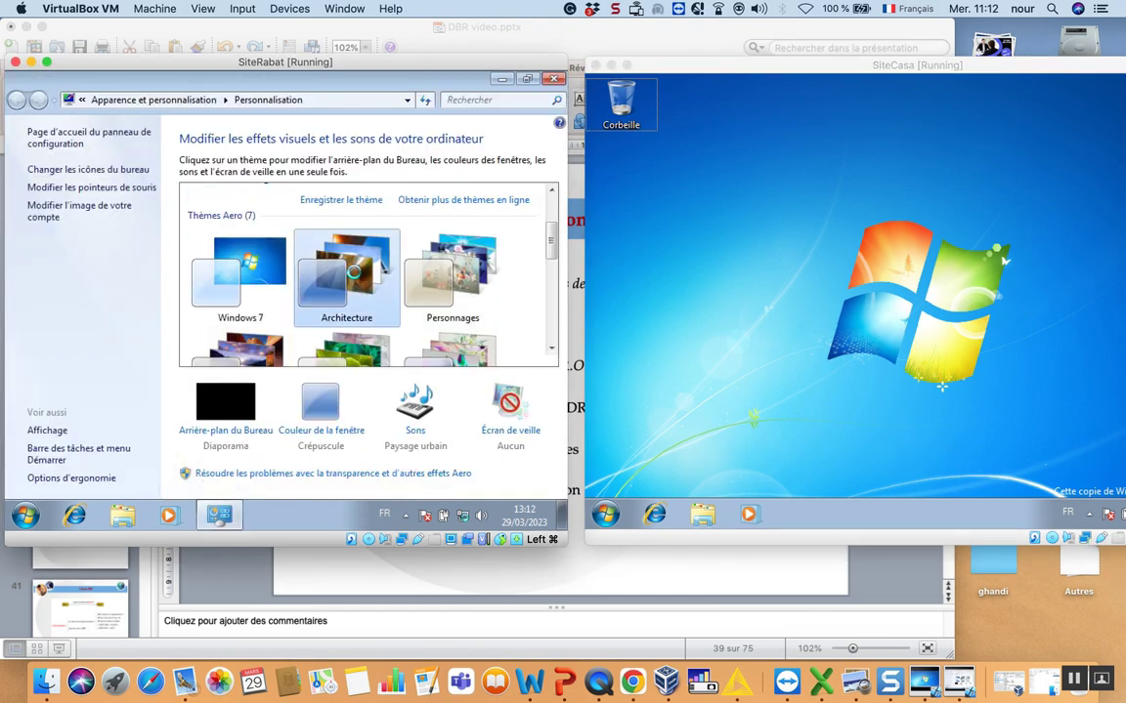
click(554, 78)
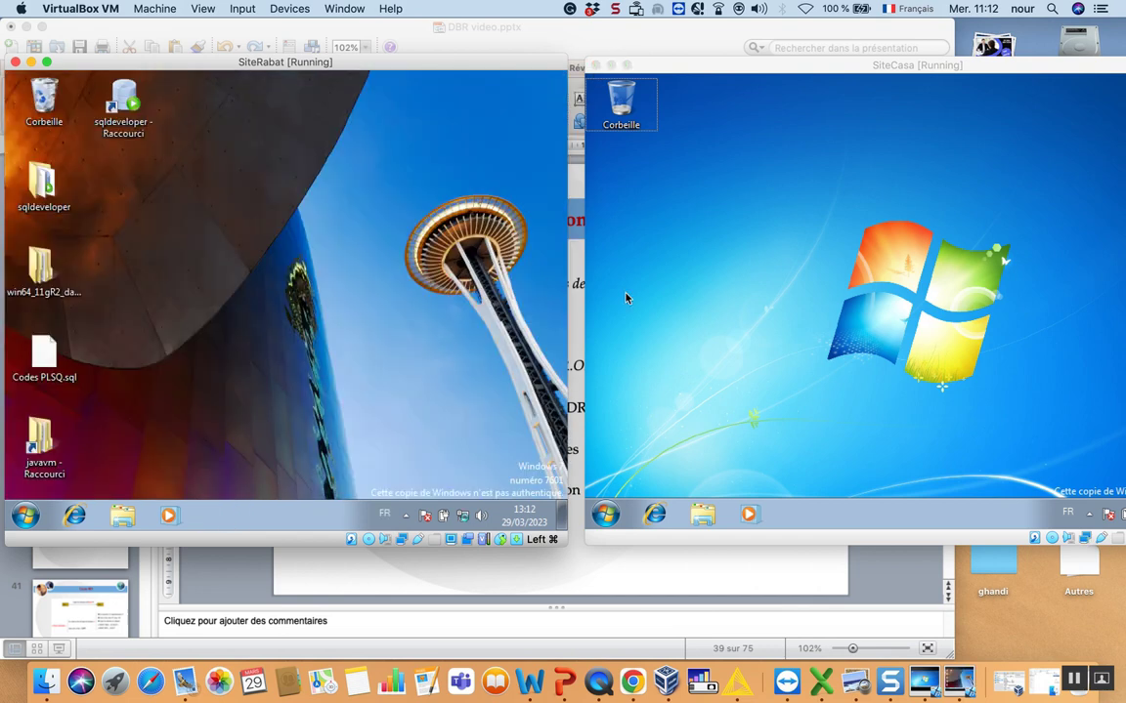
click(605, 514)
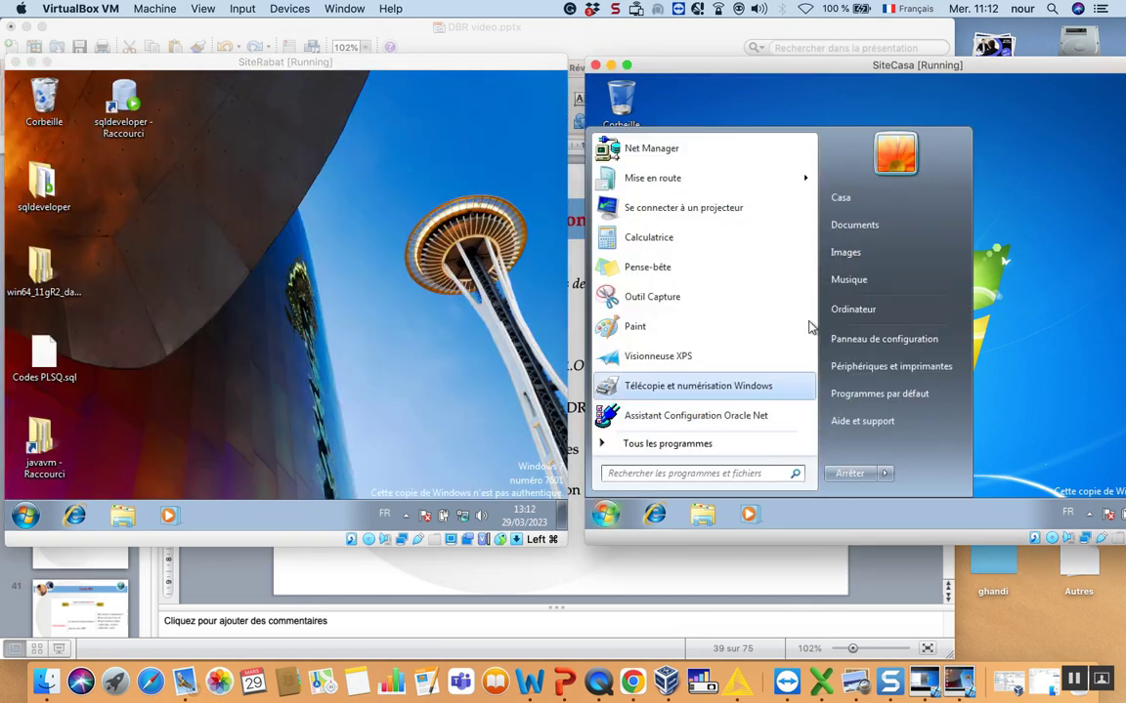
- Open the TCP/IPv4 properties of SiteCasa's local area connection
click(848, 311)
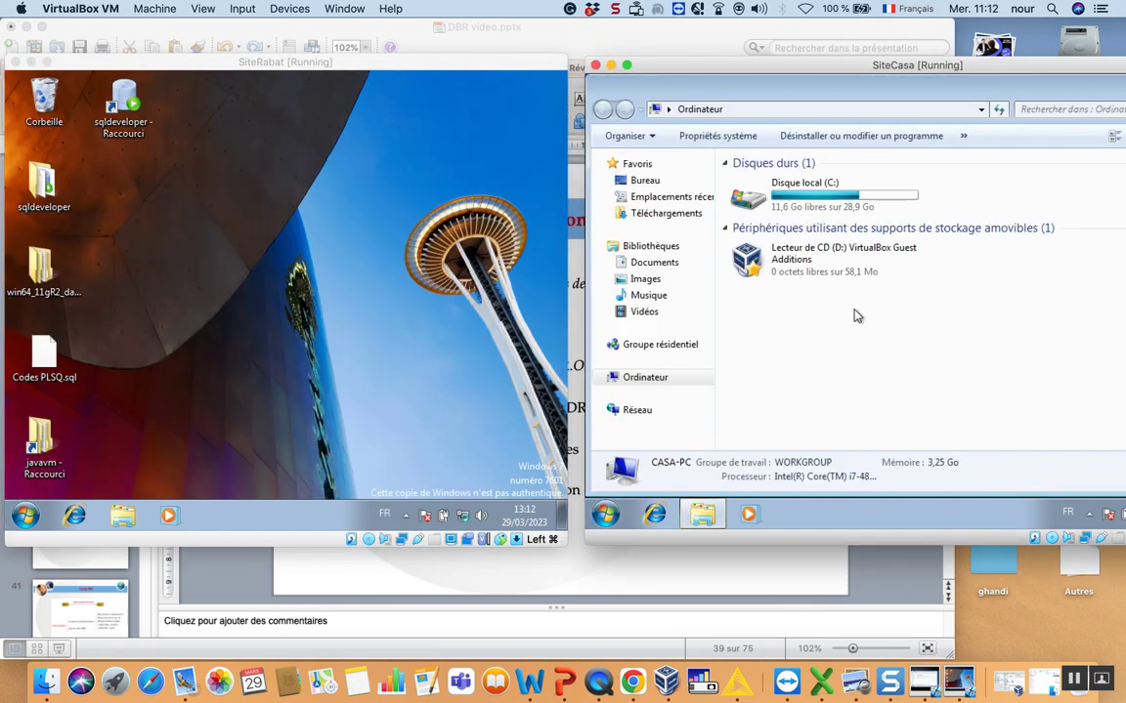
right_click(640, 414)
click(676, 395)
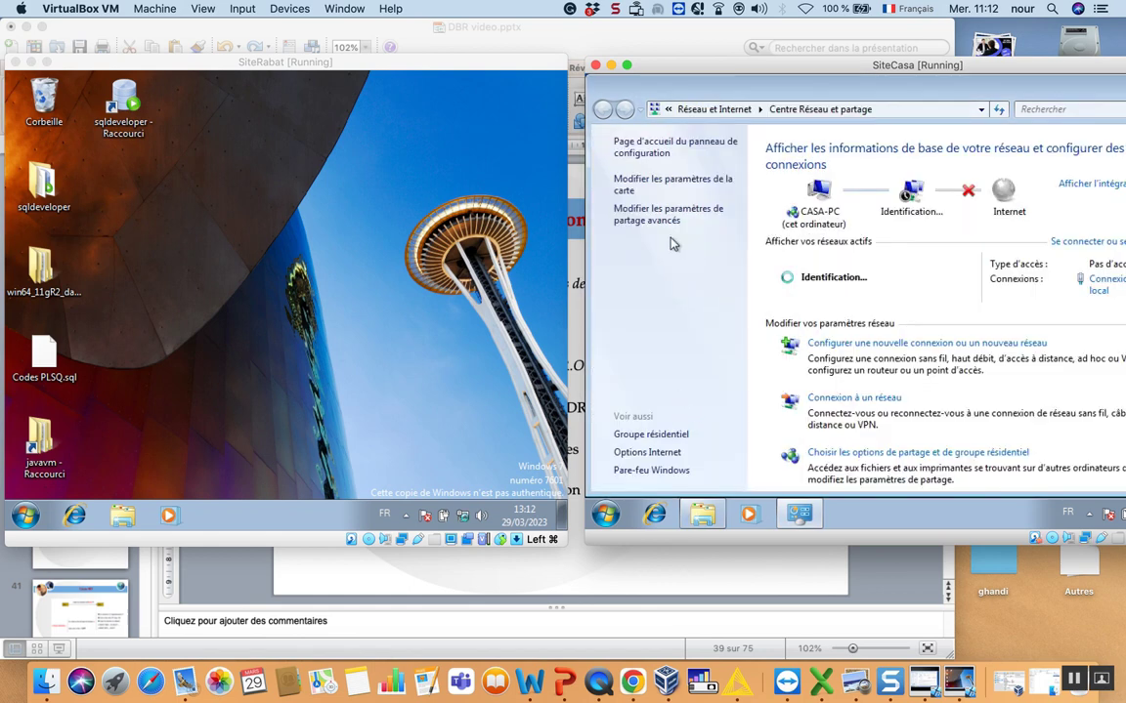
click(650, 185)
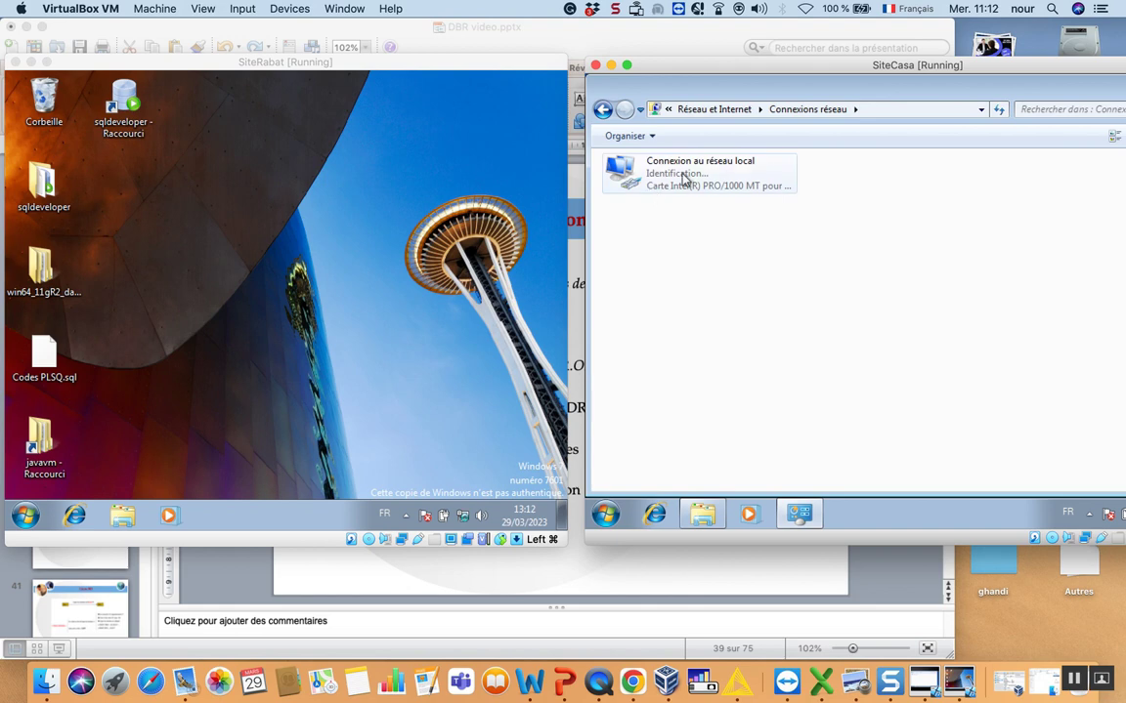
double_click(651, 193)
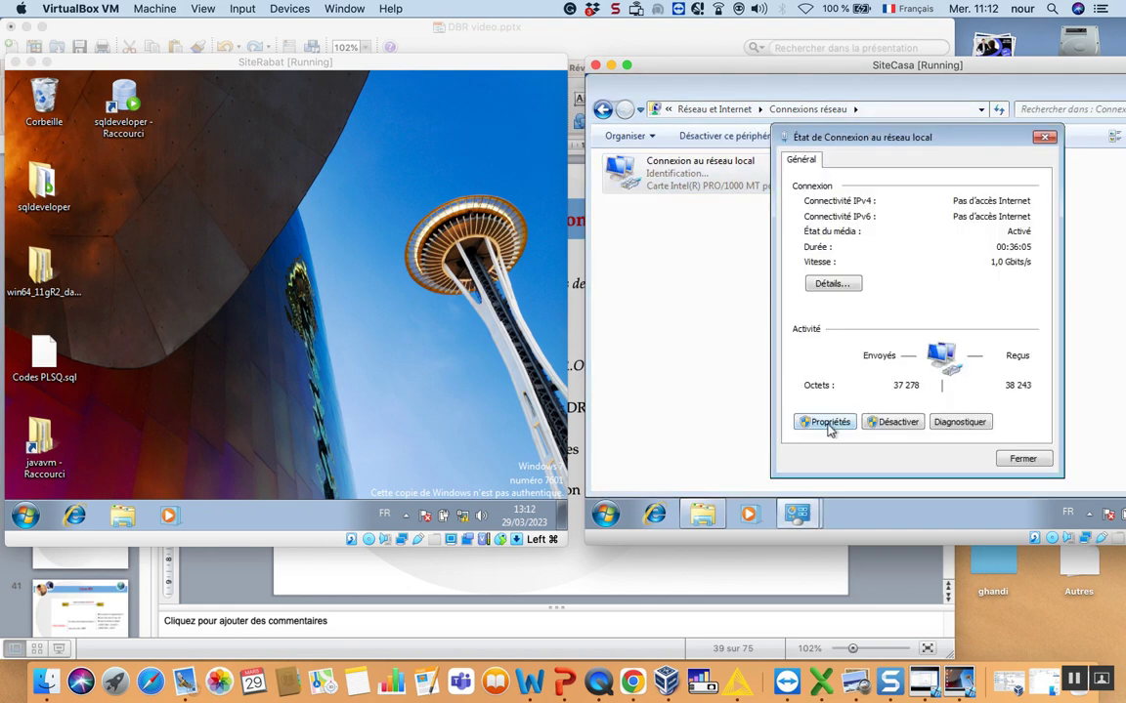
click(824, 422)
click(862, 315)
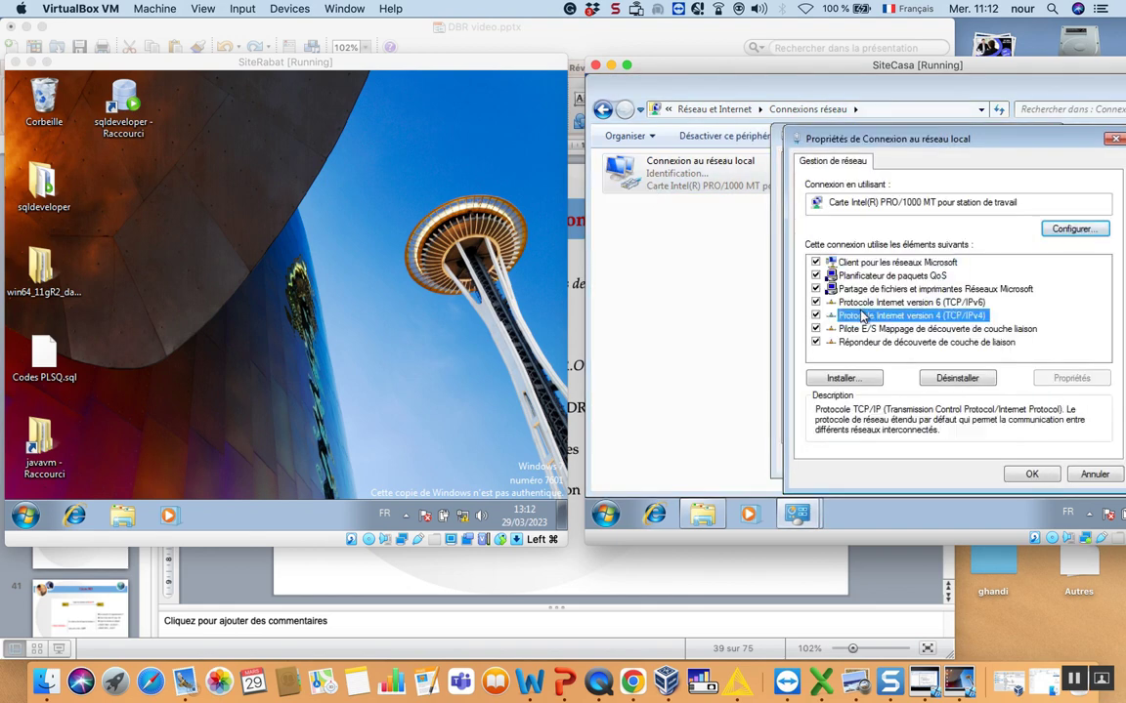
double_click(862, 315)
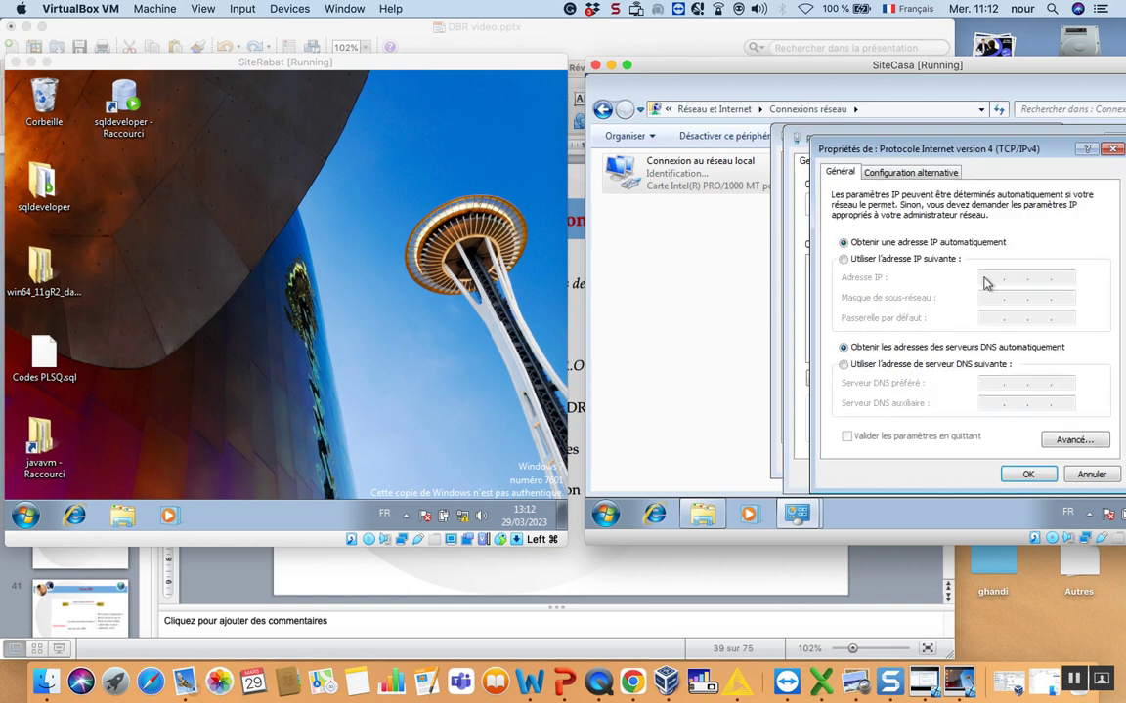
- Assign SiteCasa the static IPv4 address 192.168.1.2 and confirm the dialogs
click(904, 260)
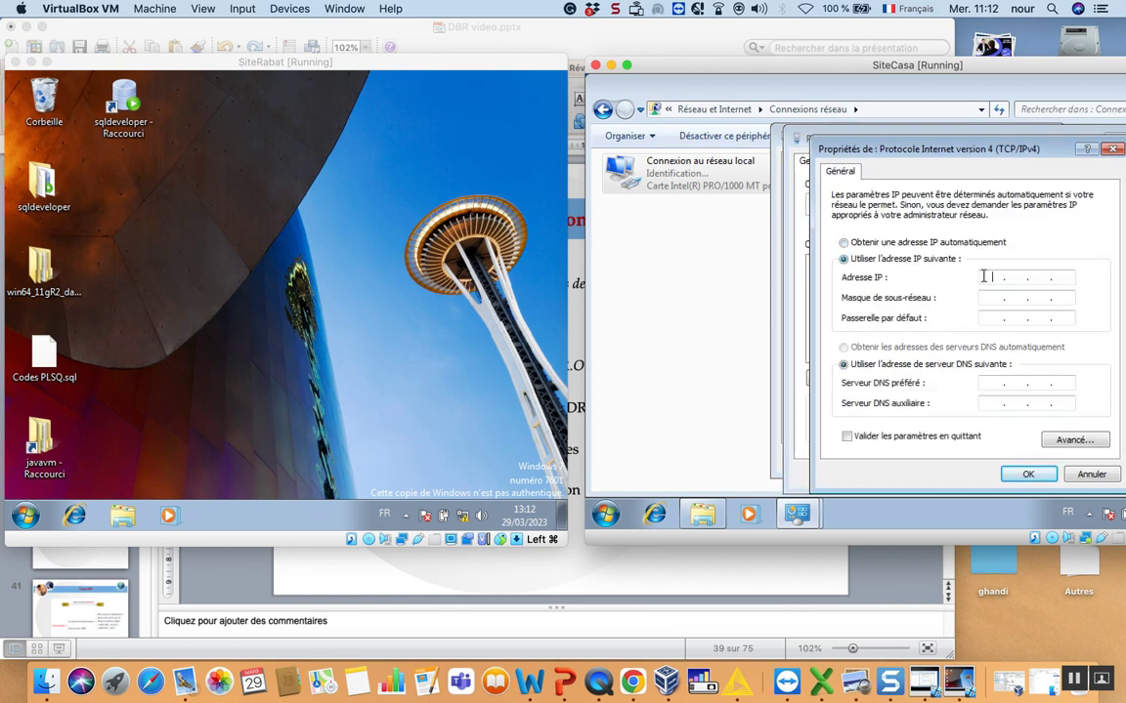
click(984, 276)
text(19216812)
key(Tab)
click(1021, 478)
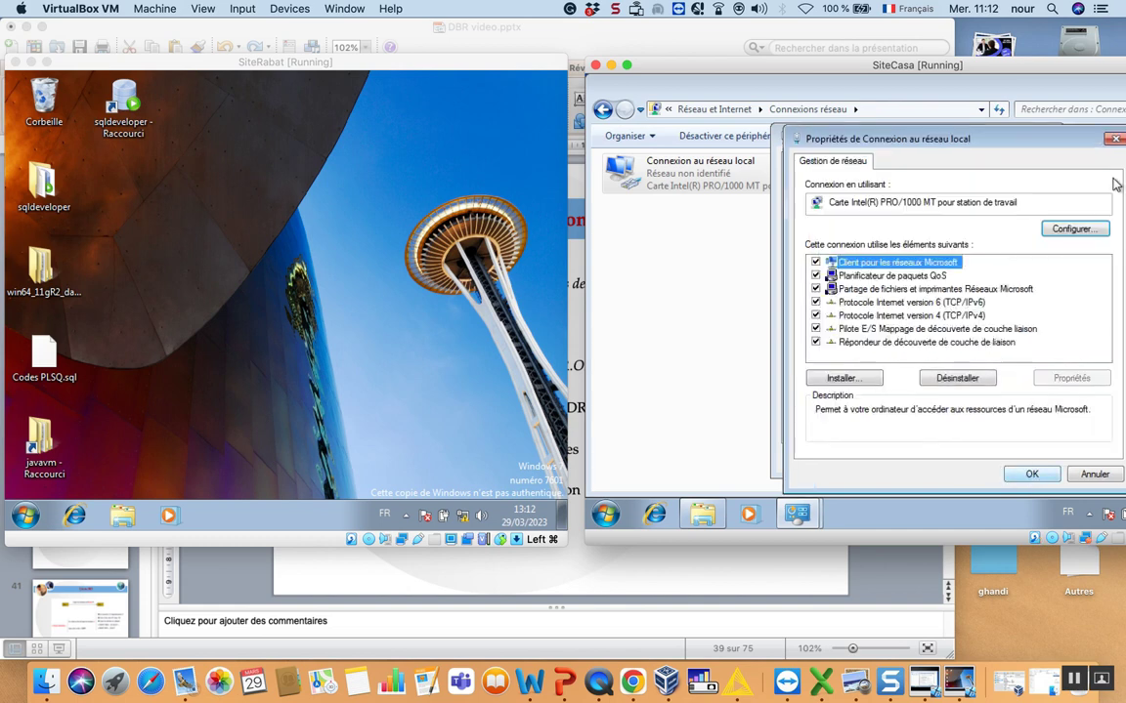
click(1026, 474)
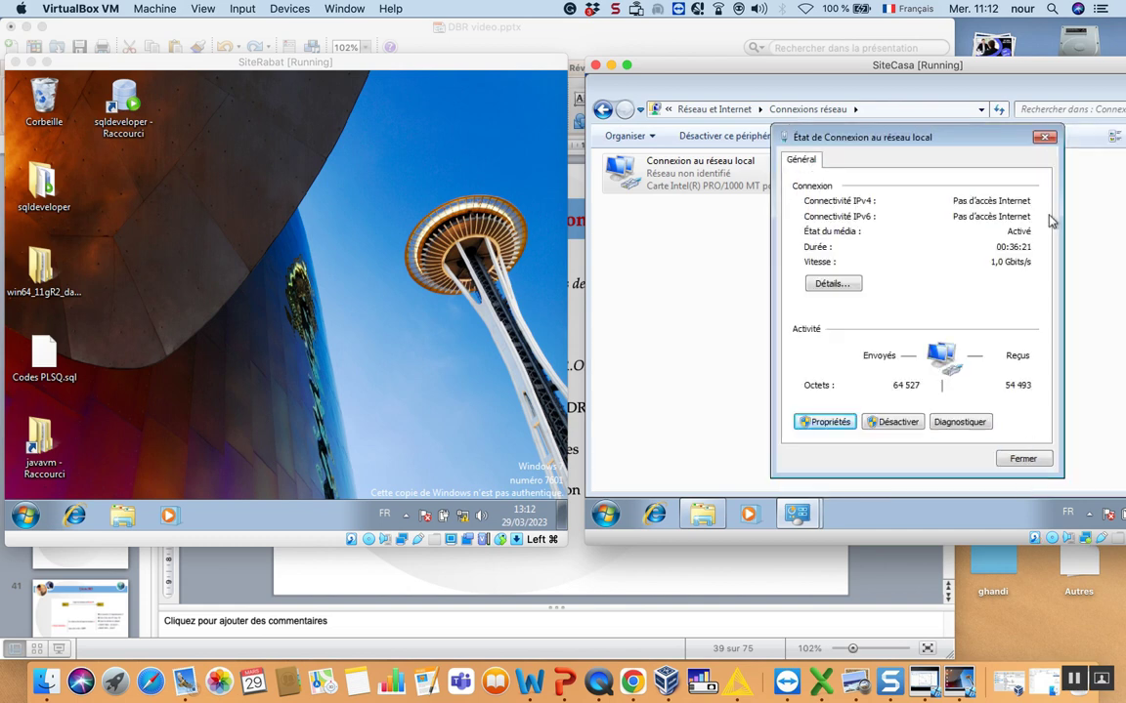
click(1021, 456)
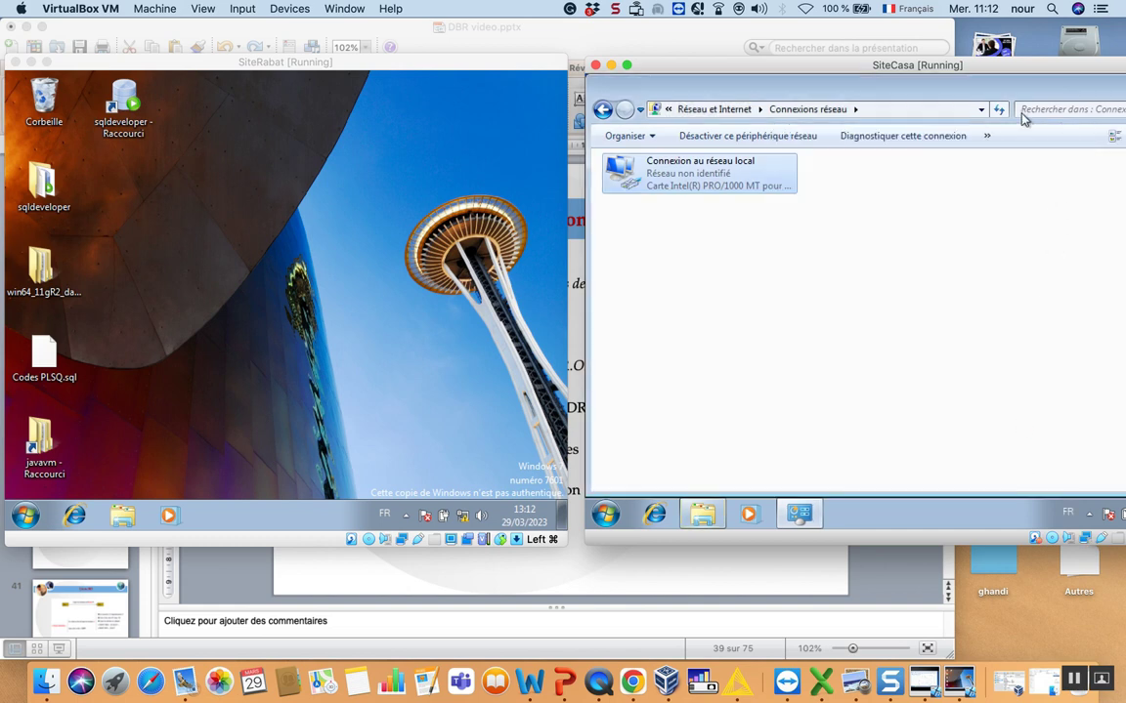
- Close SiteCasa's Connexions réseau and Ordinateur windows
double_click(911, 93)
click(1063, 101)
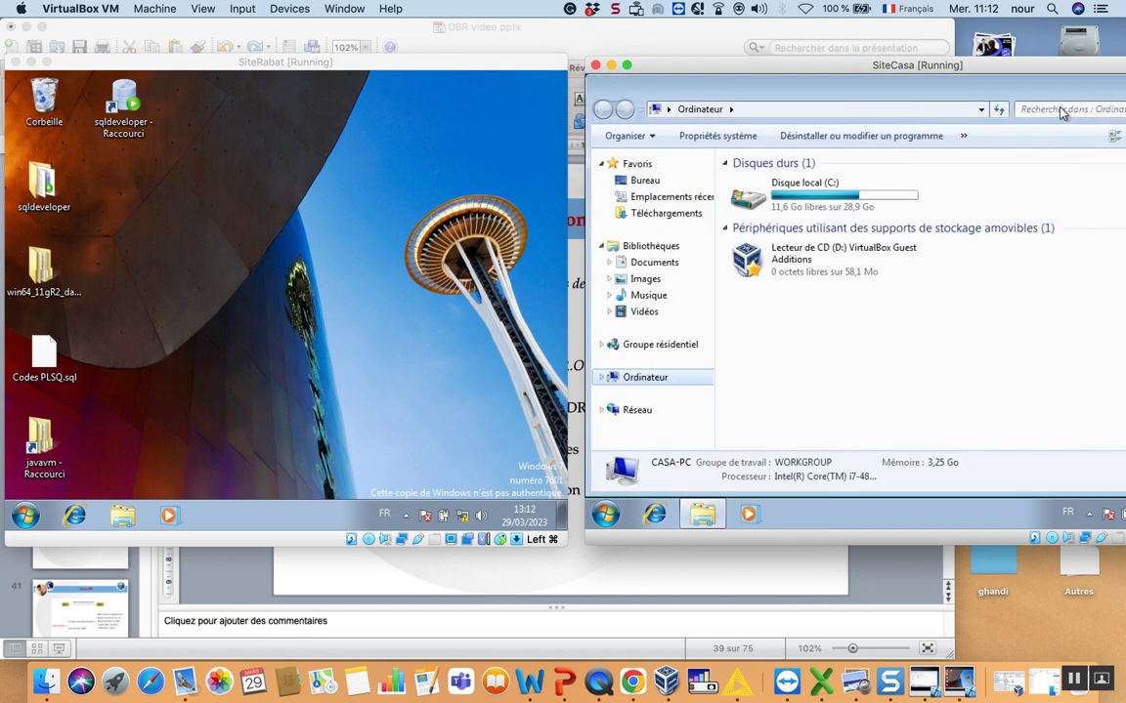
double_click(915, 106)
click(1032, 98)
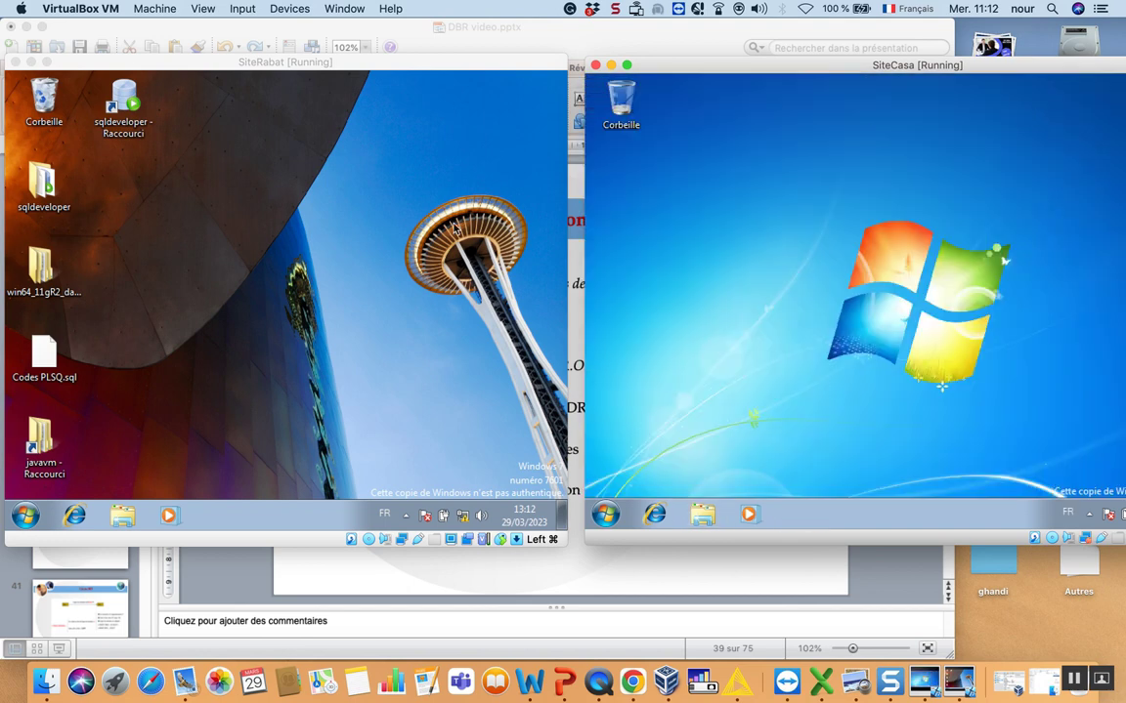
- Open the IPv4 properties of SiteRabat's local area connection
click(217, 314)
click(26, 515)
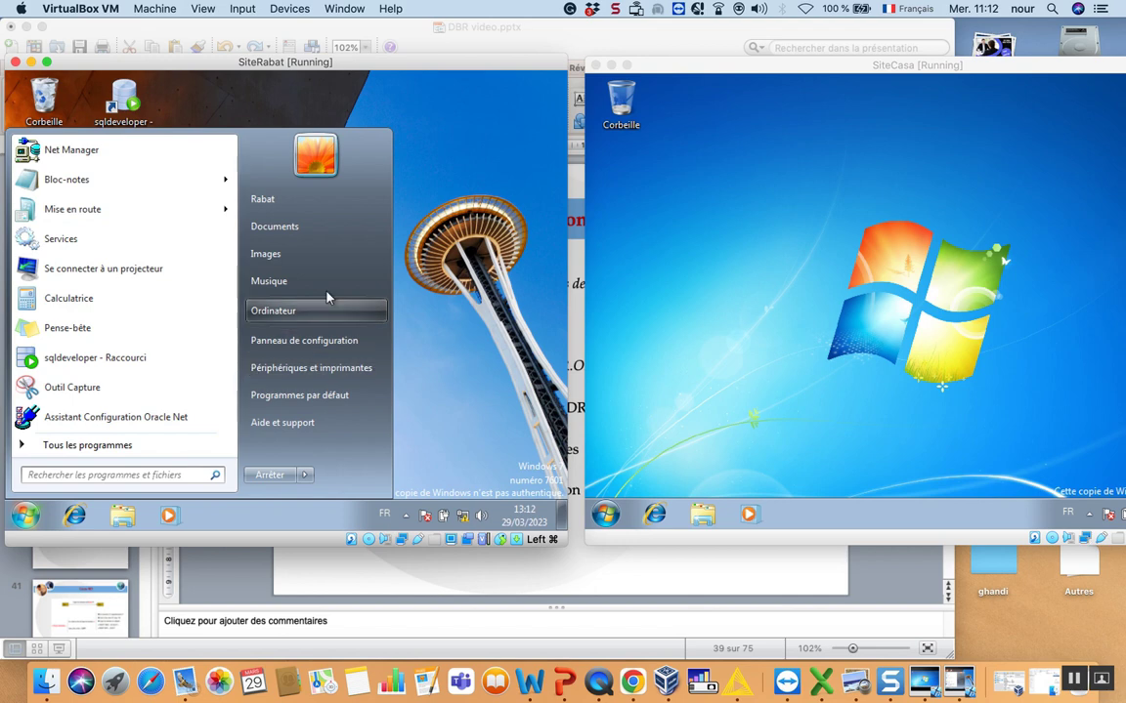
click(293, 307)
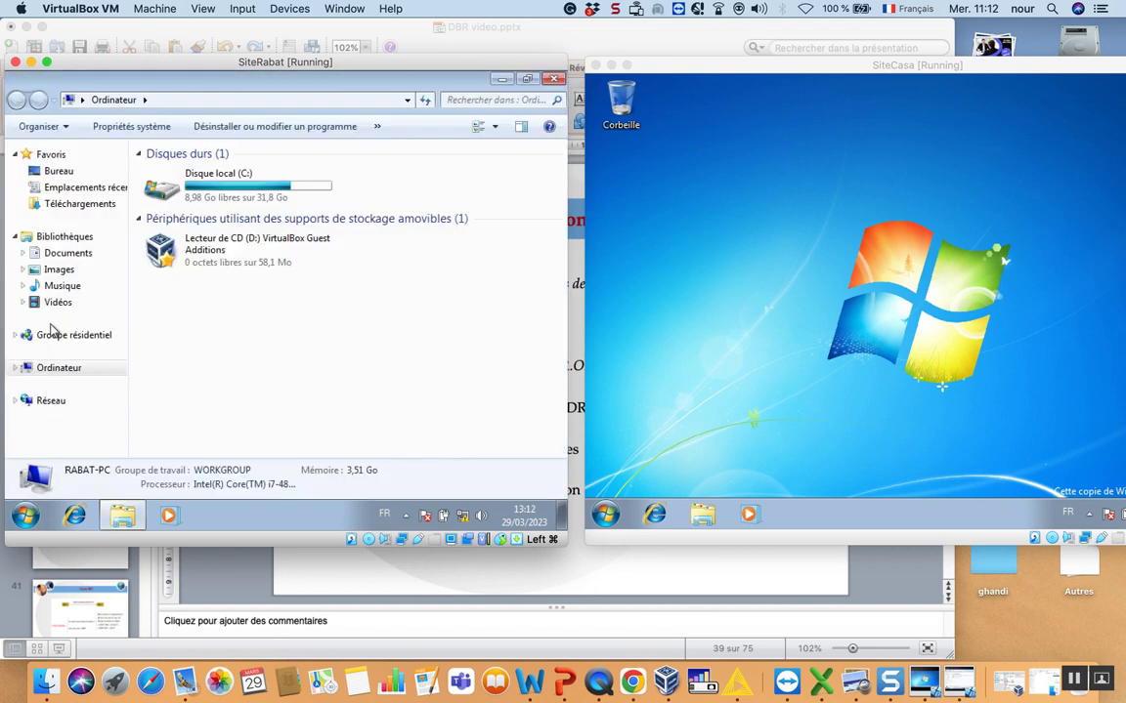
right_click(51, 401)
click(102, 386)
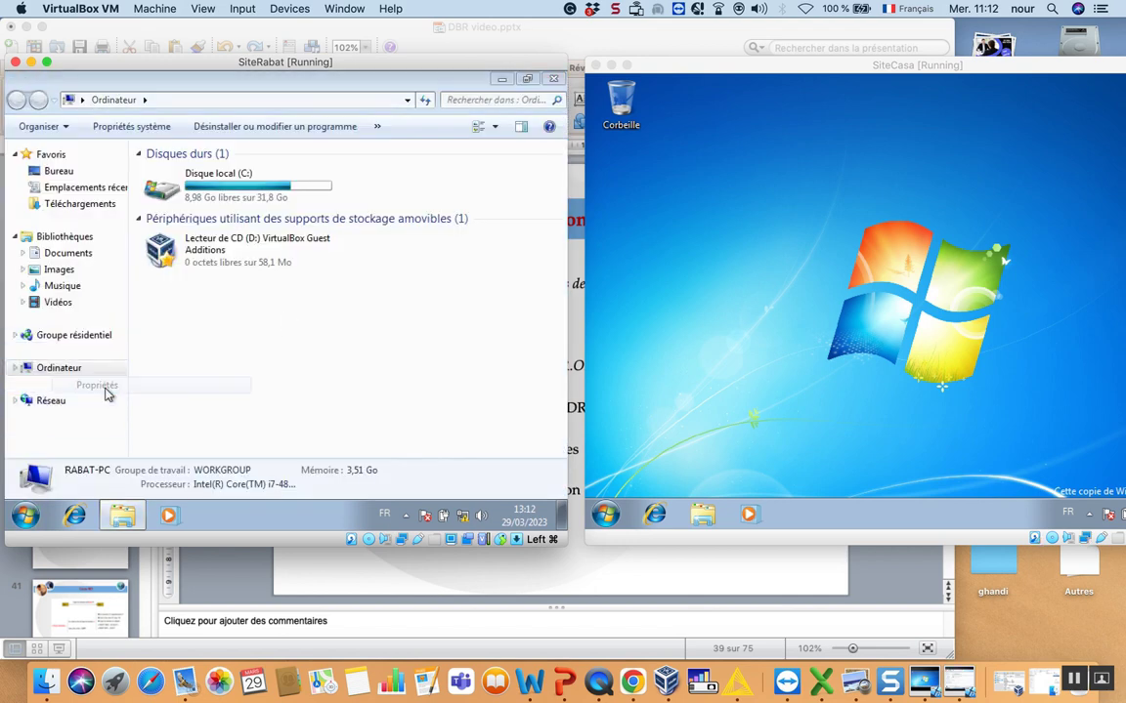
click(119, 185)
double_click(122, 173)
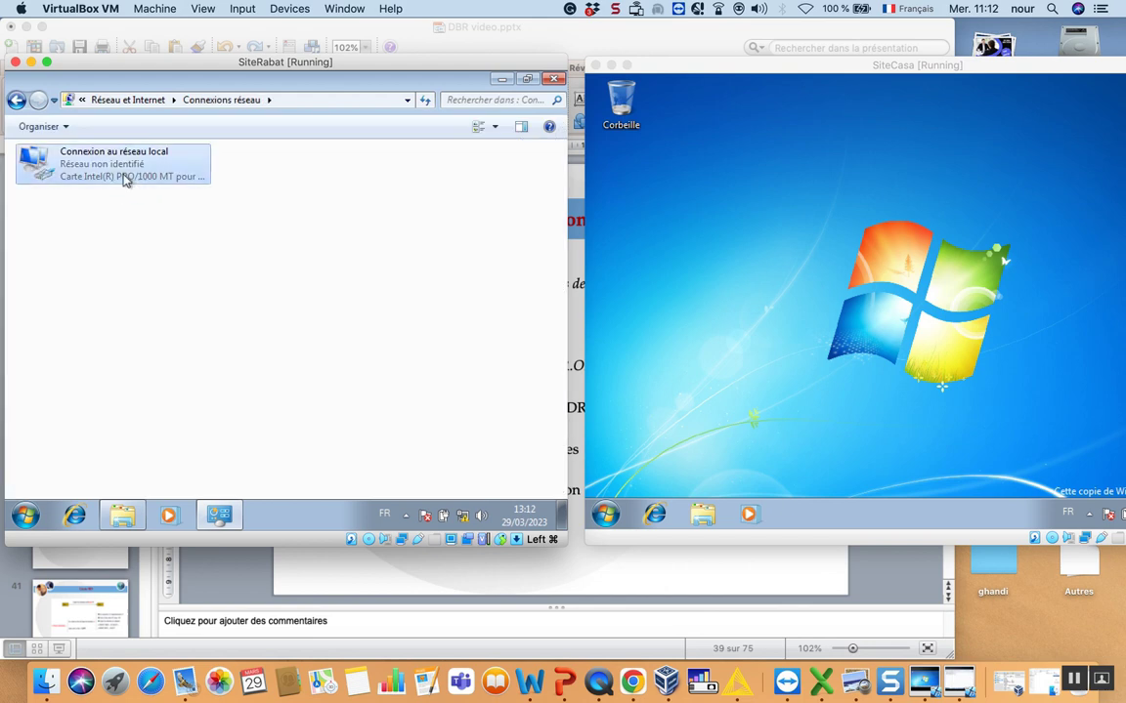
click(194, 422)
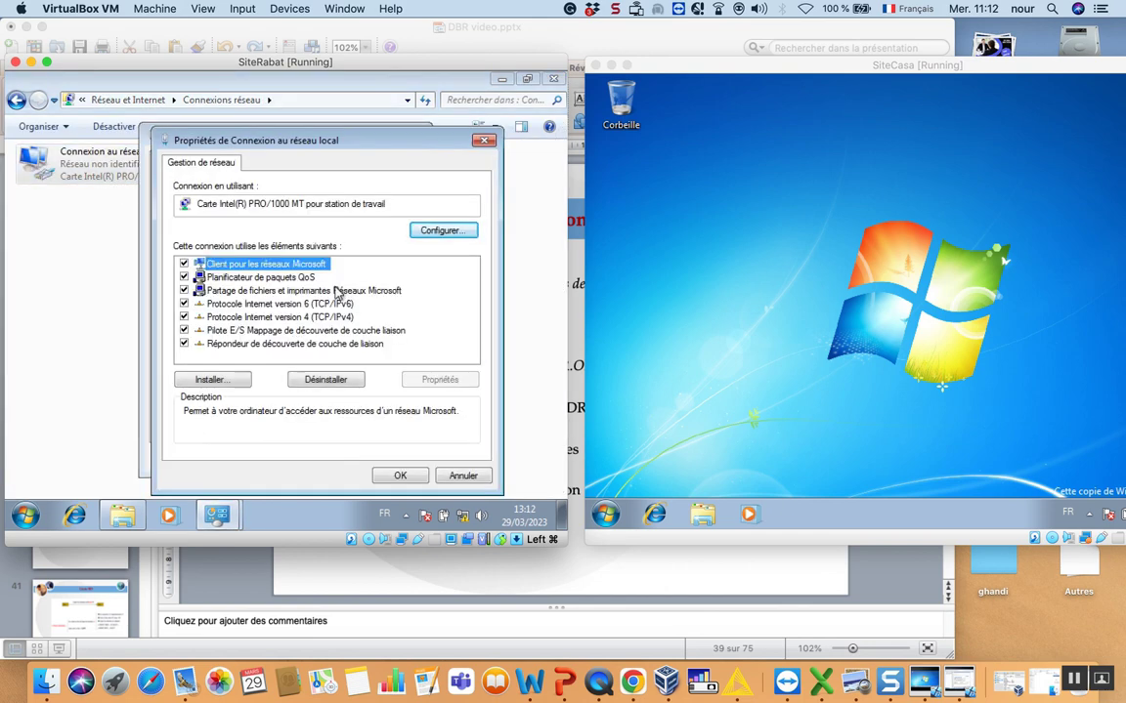
click(289, 318)
double_click(290, 318)
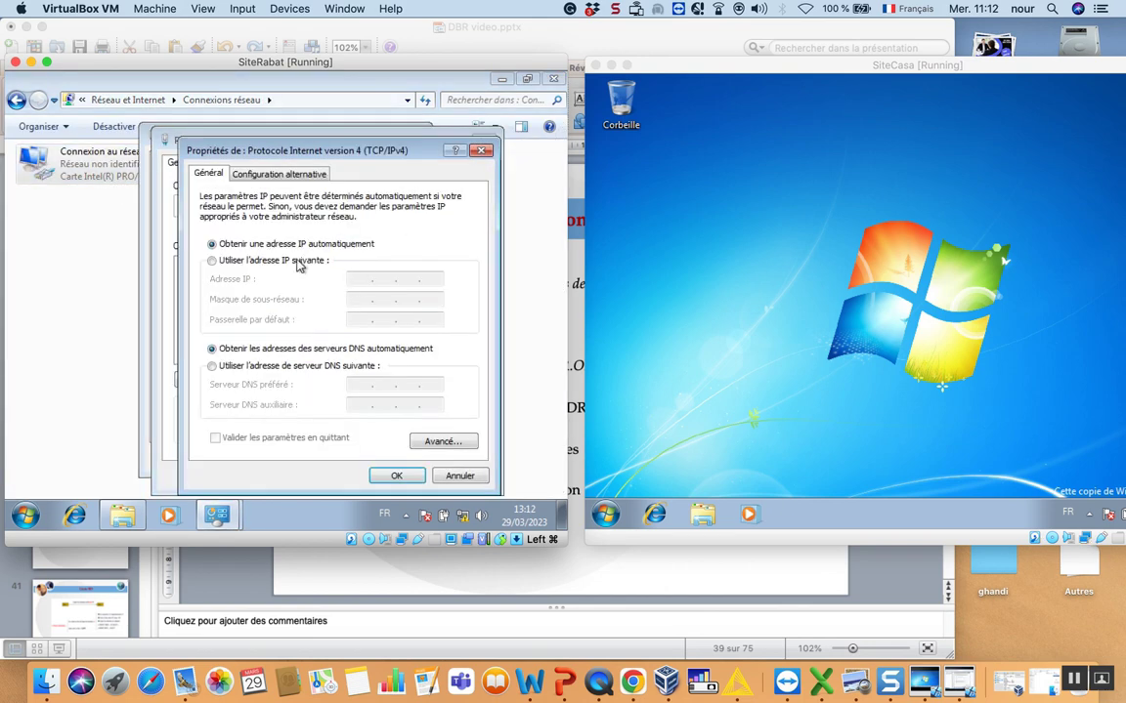
- Set SiteRabat's static IP to 192.168.1.1 with mask 255.255.255.0 and confirm
click(322, 260)
click(362, 280)
text(192.168.)
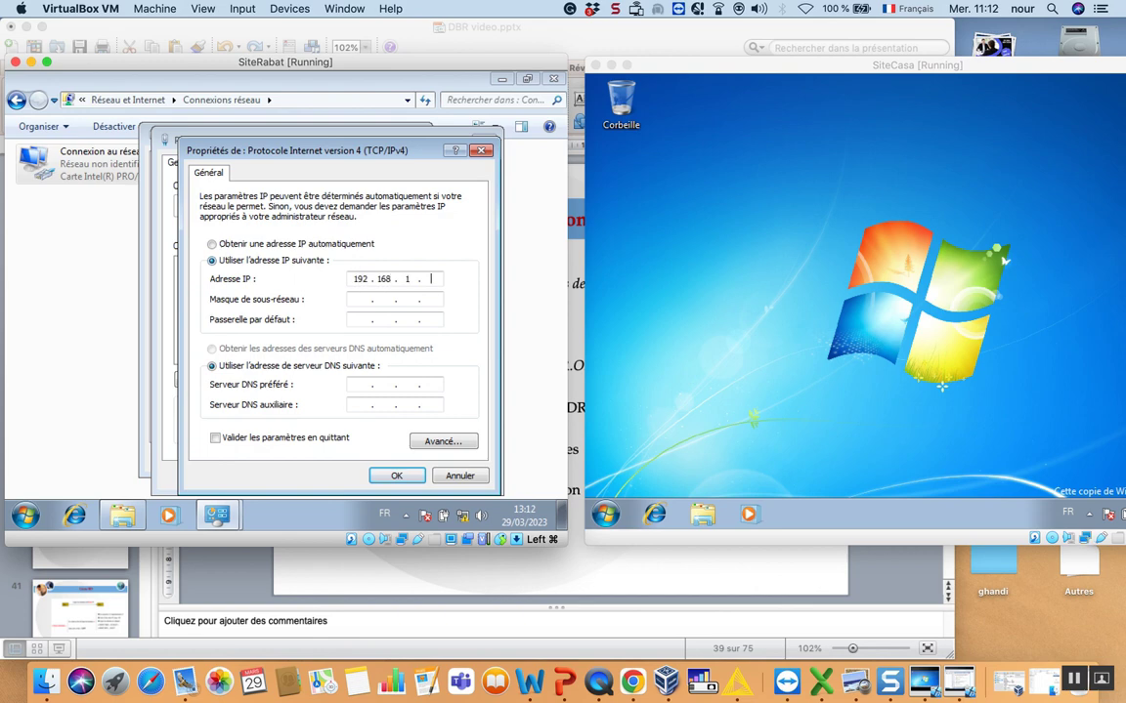
click(355, 299)
click(396, 476)
click(399, 476)
click(383, 457)
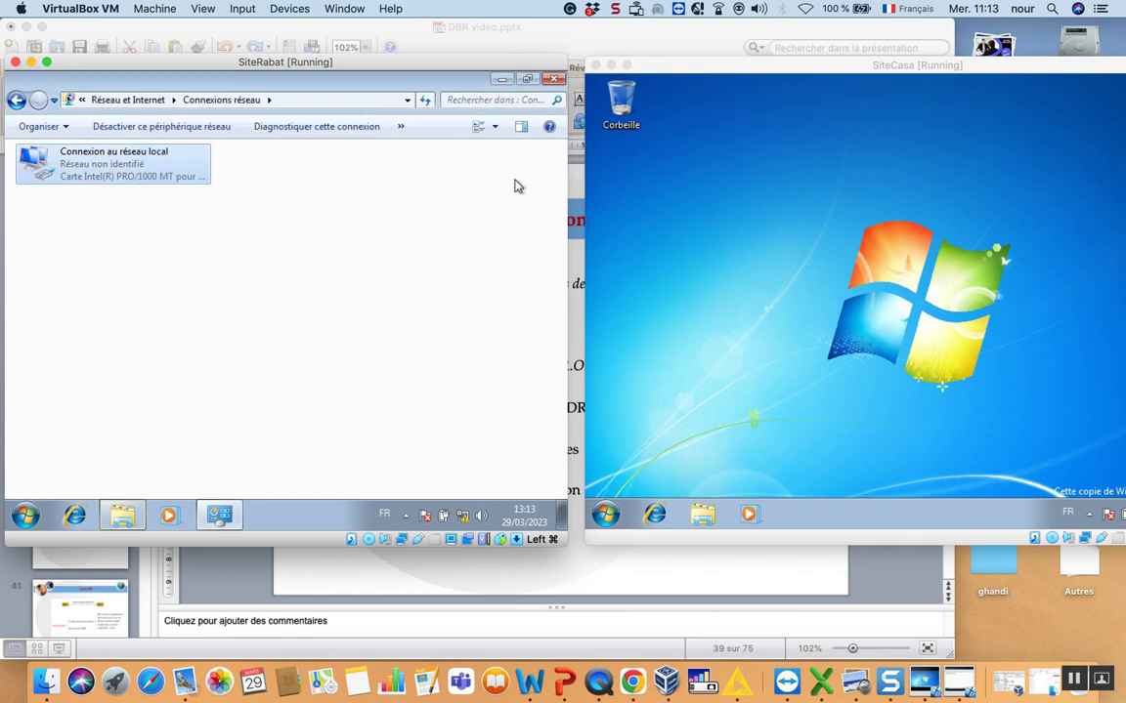
- Close the network windows and launch cmd from the Start menu search on SiteRabat
click(553, 78)
click(554, 77)
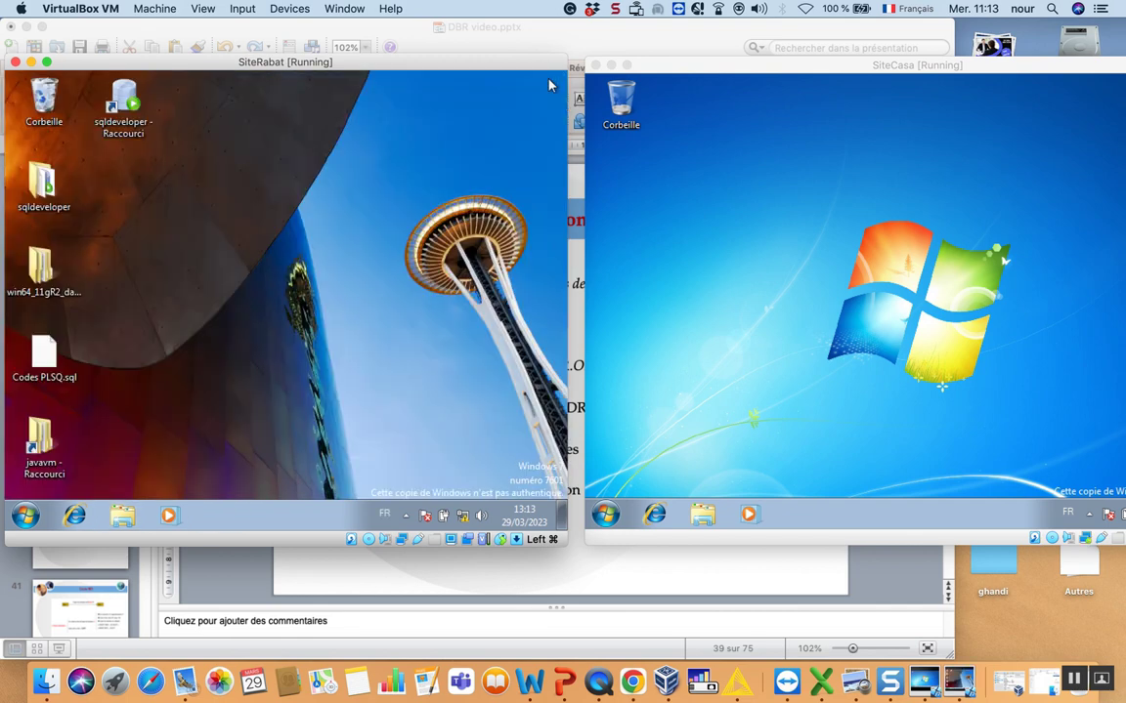
click(25, 515)
click(98, 476)
text(cmd)
key(Return)
- Run 'ping 192.168.1.2 -t' and close the console after replies arrive
text(ping )
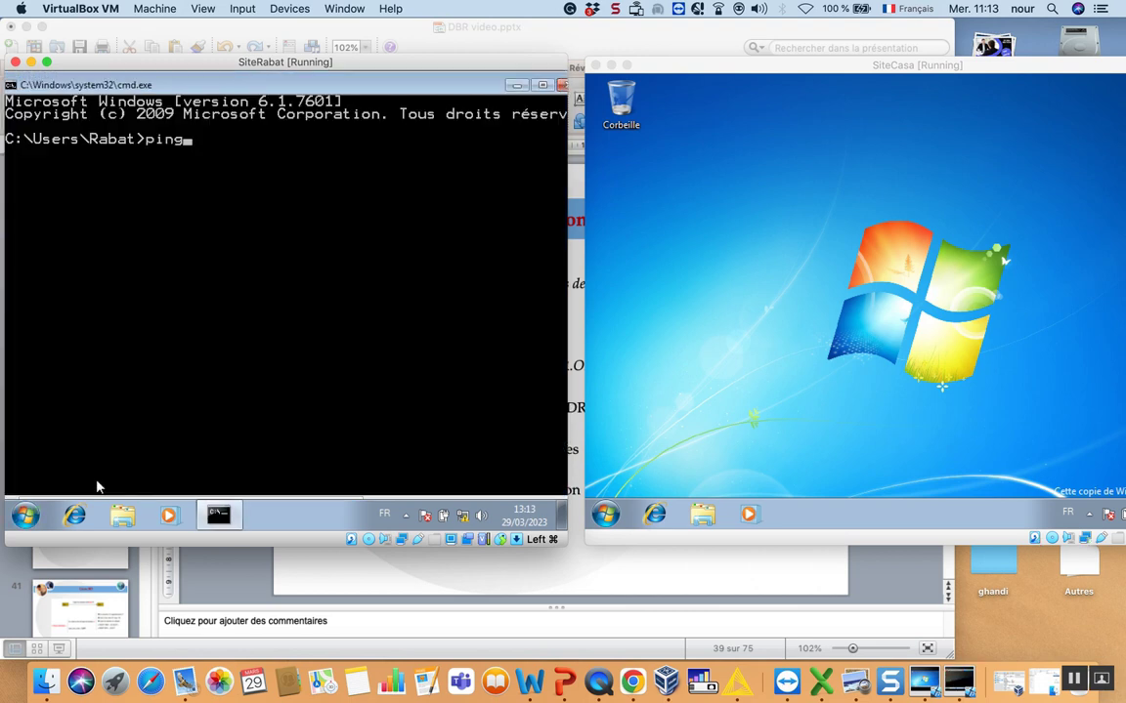
text(1927)
key(BackSpace)
text(.168.1.1)
key(BackSpace)
text(2)
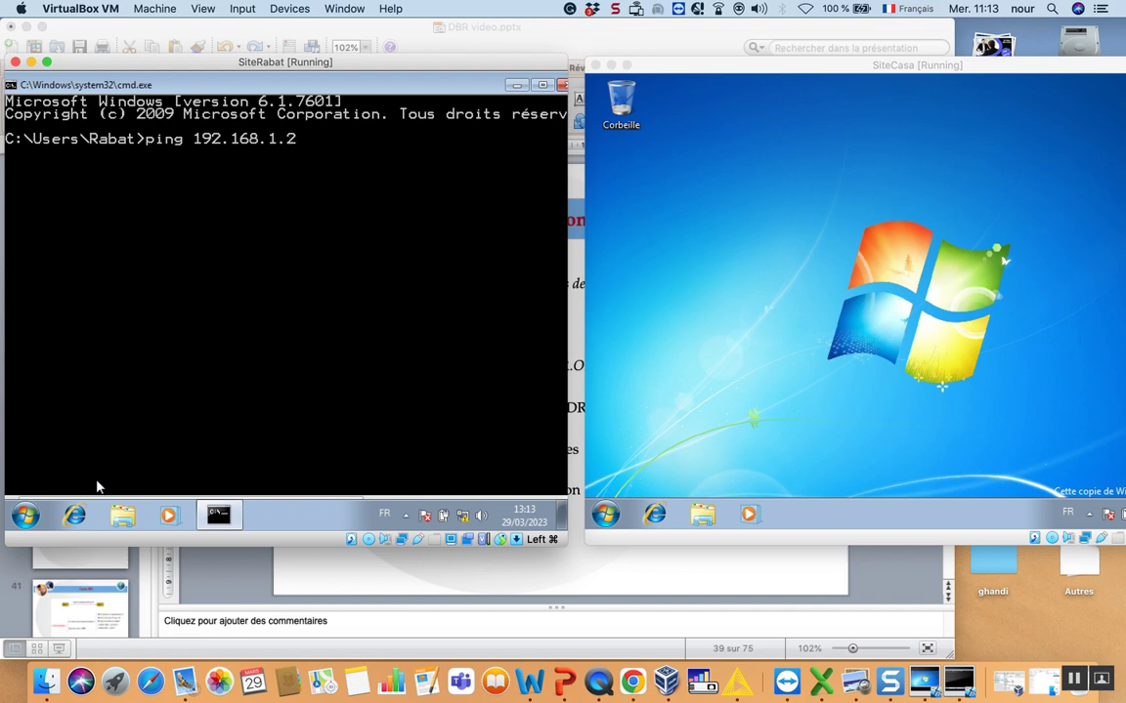
text( -t)
key(Return)
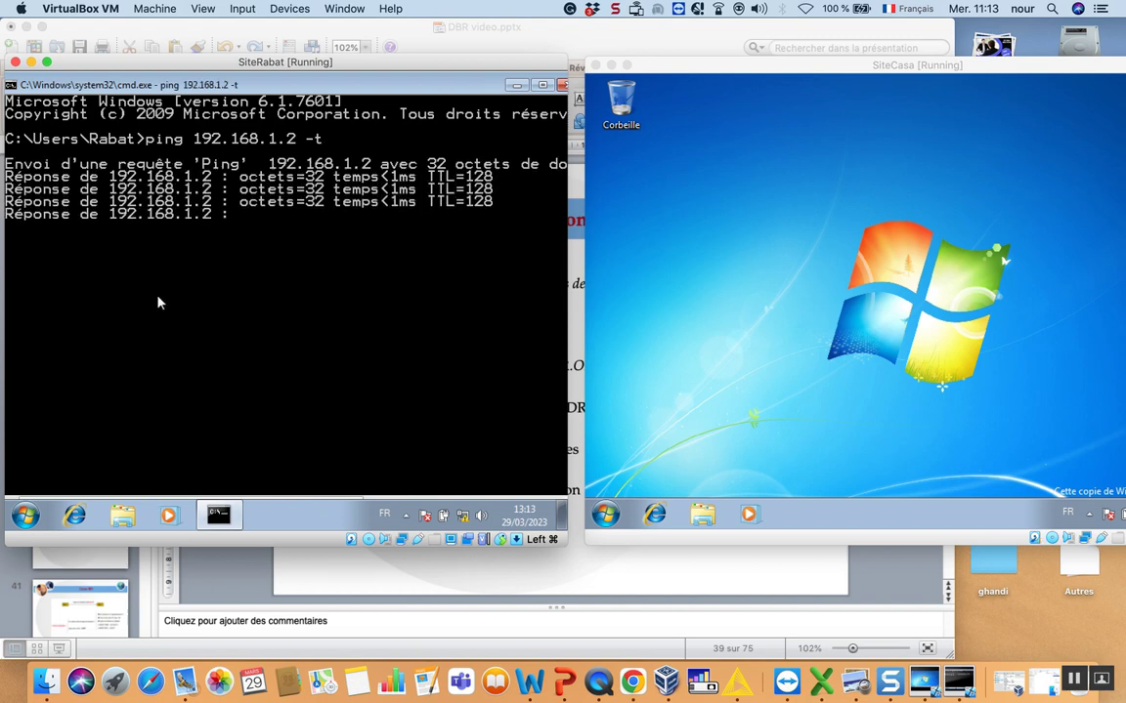
click(563, 86)
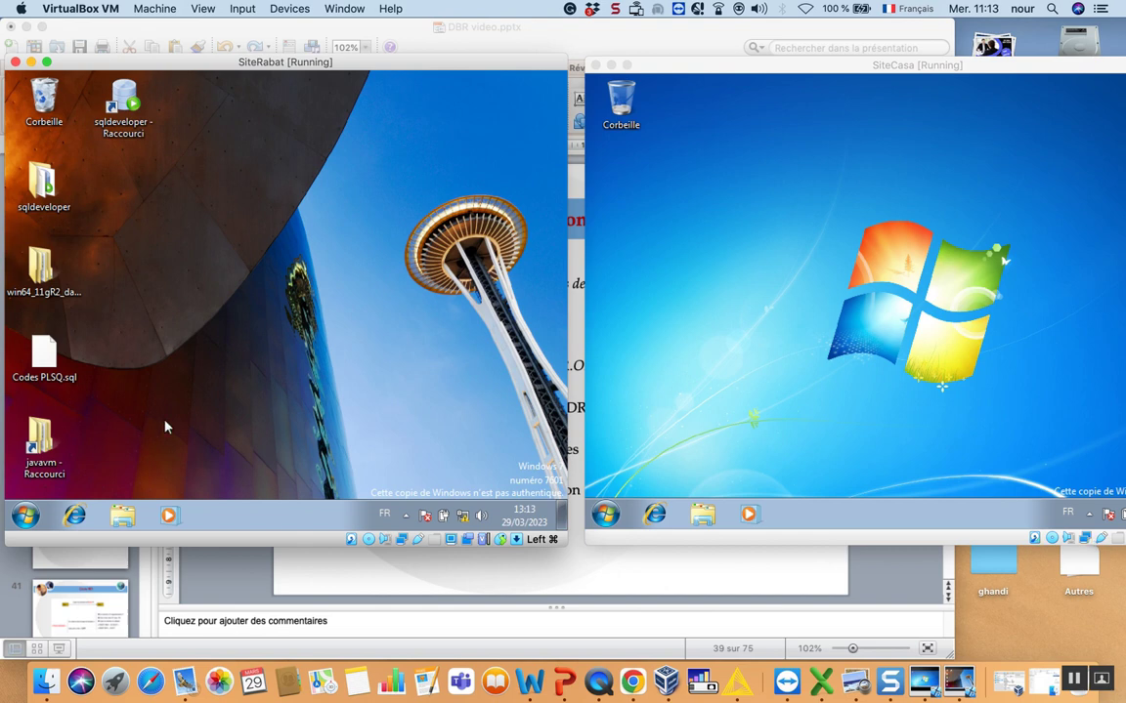
- Launch Assistant Configuration de base de données from Oracle - OraDb11g_home1 tools, accepting the UAC prompt
click(23, 515)
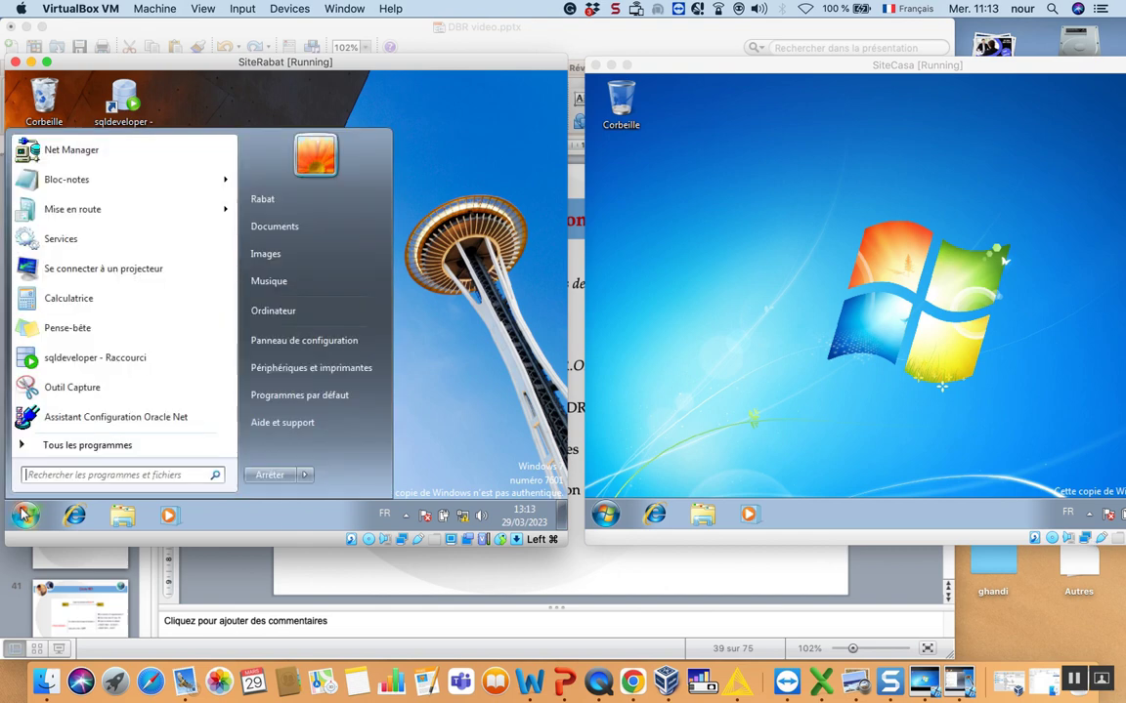
click(70, 446)
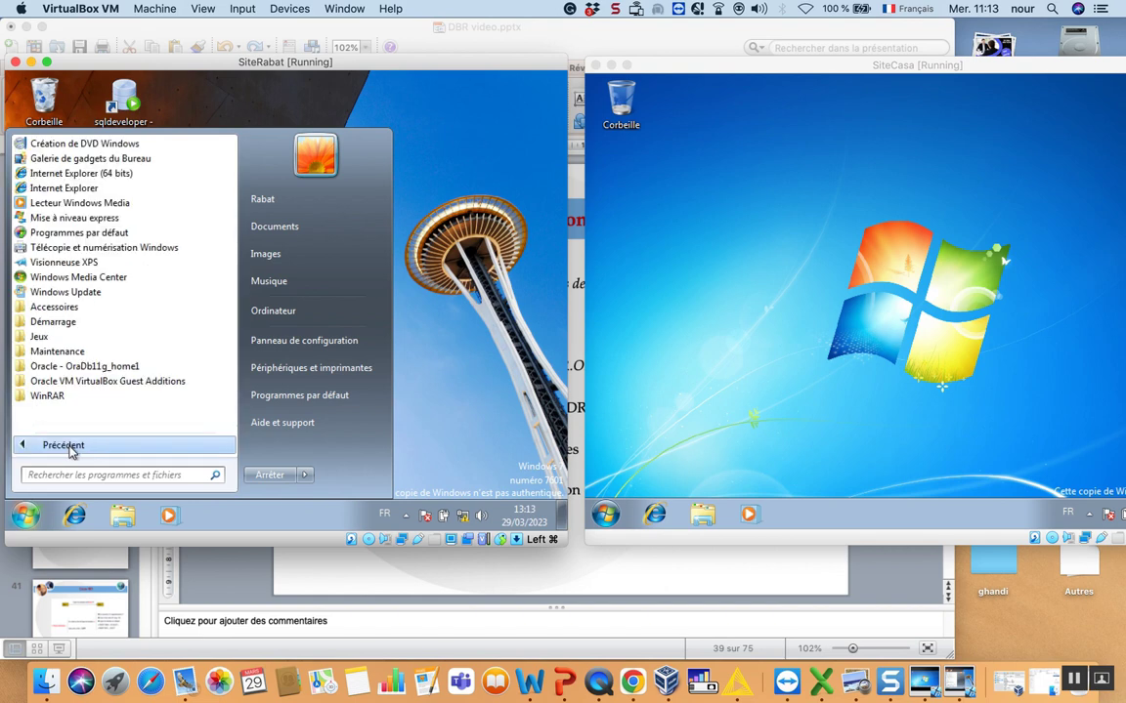
click(69, 368)
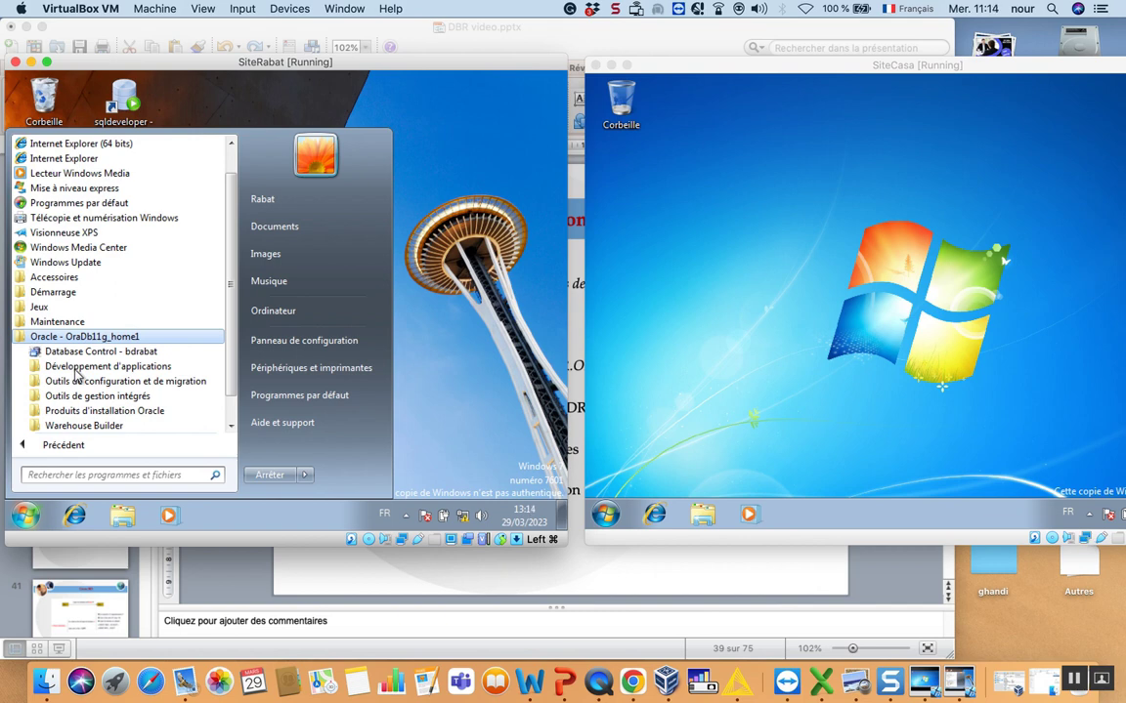
click(80, 368)
click(80, 367)
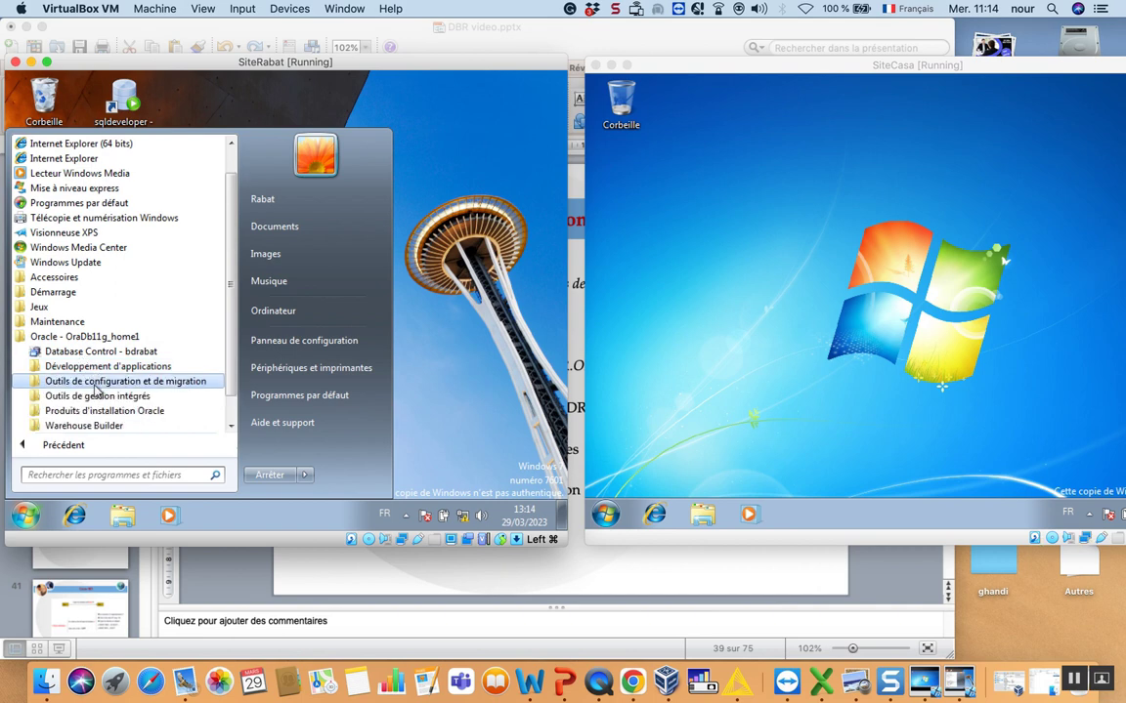
click(95, 385)
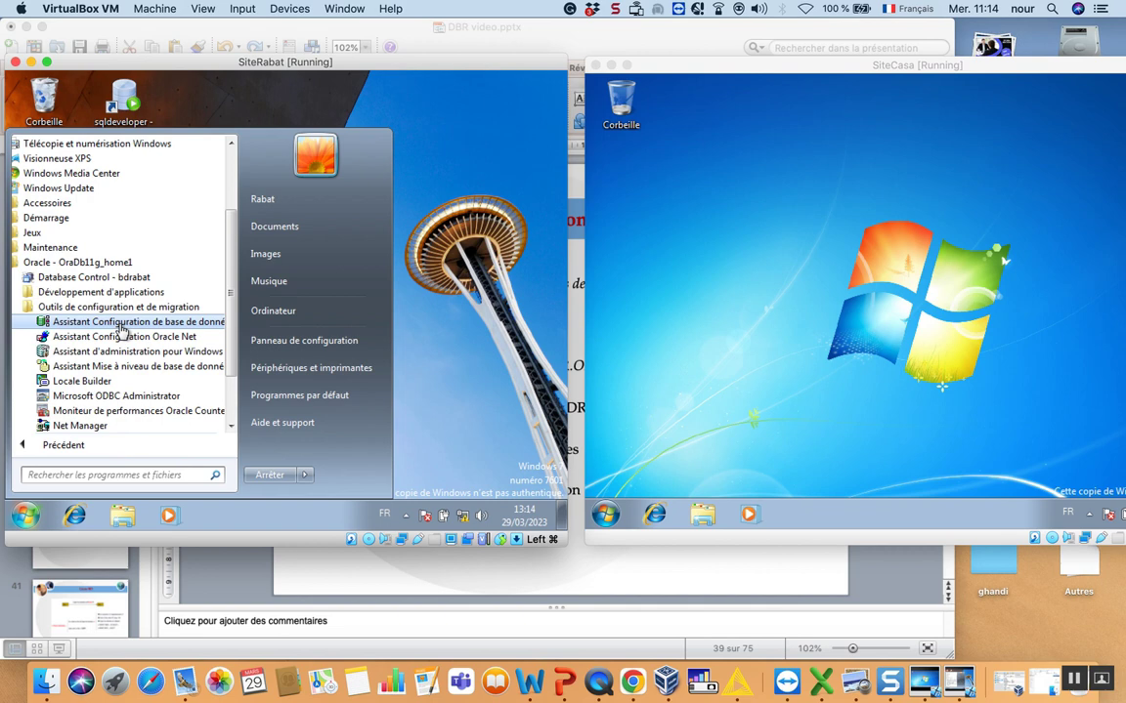
click(110, 329)
click(275, 352)
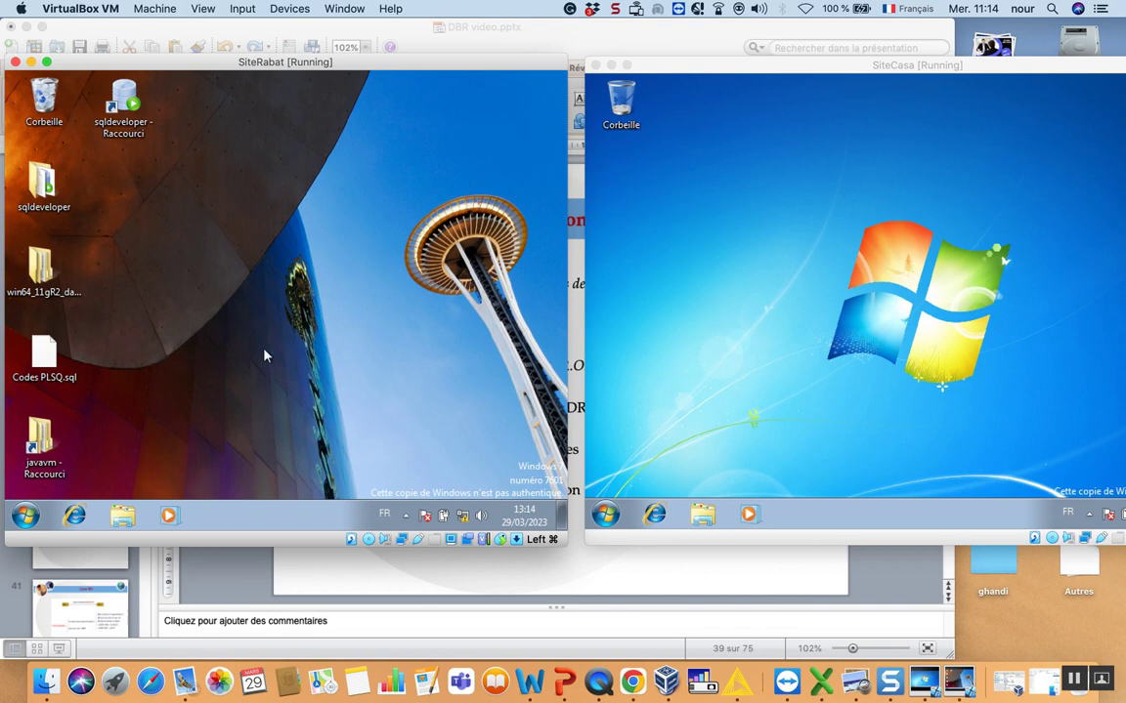
- Step through the wizard, switch to creating a new database, then quit with Oui
click(412, 491)
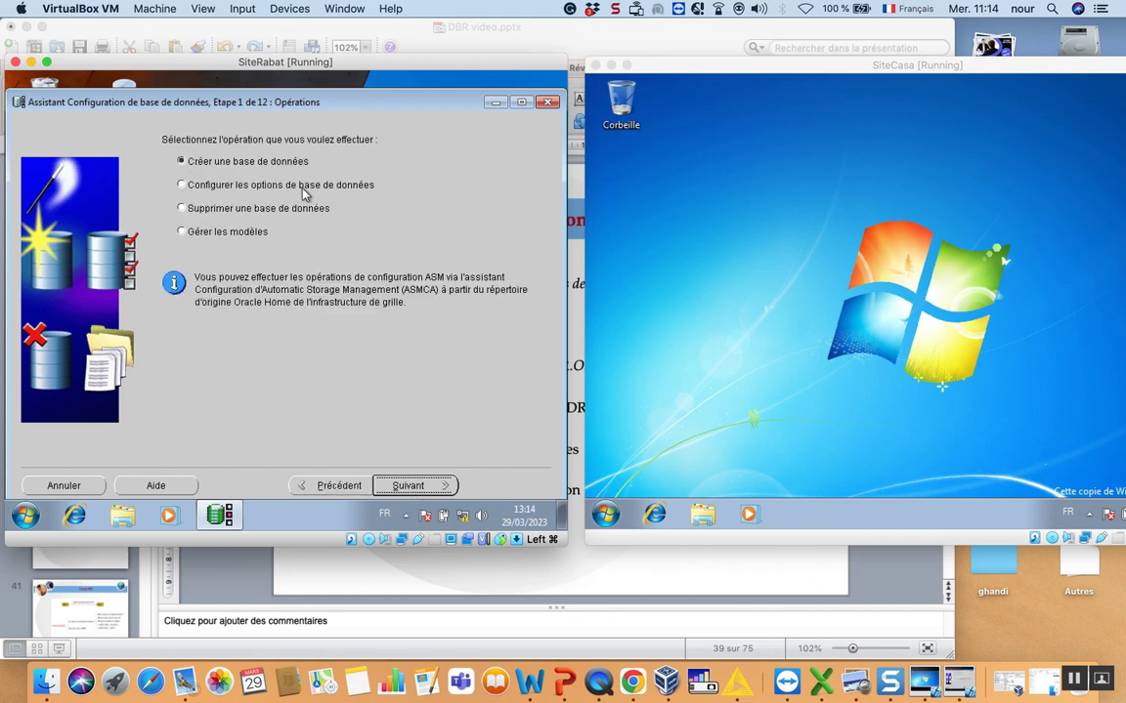
click(293, 186)
click(427, 489)
click(410, 486)
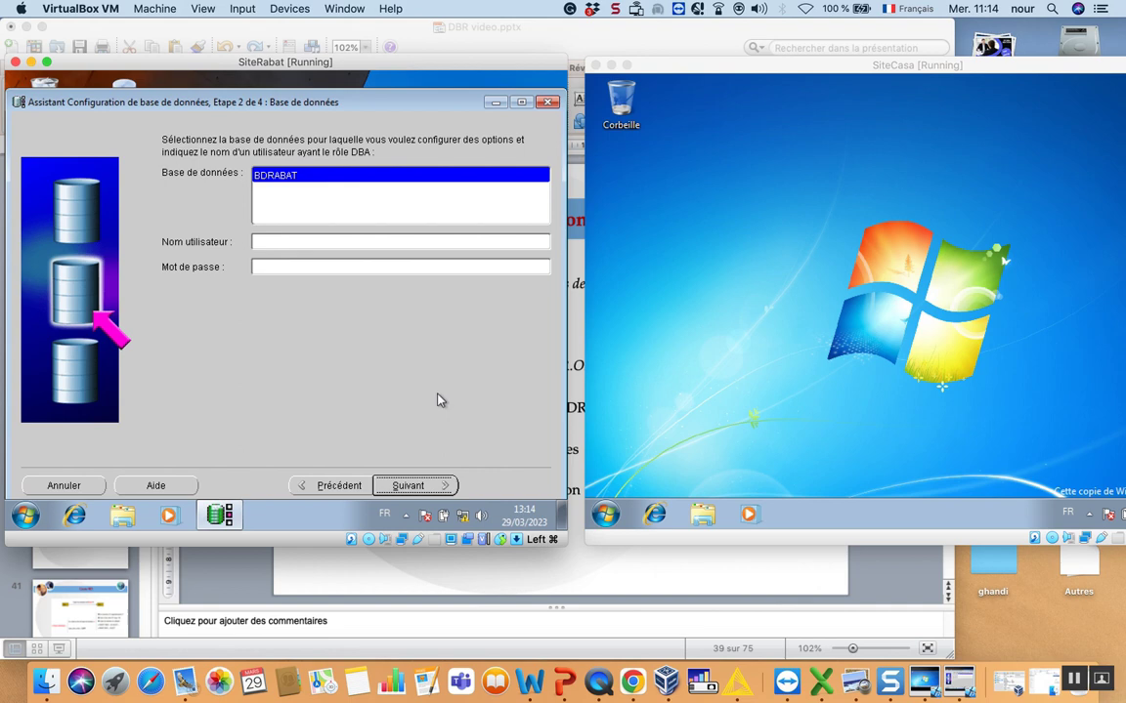
click(337, 486)
click(202, 173)
click(410, 488)
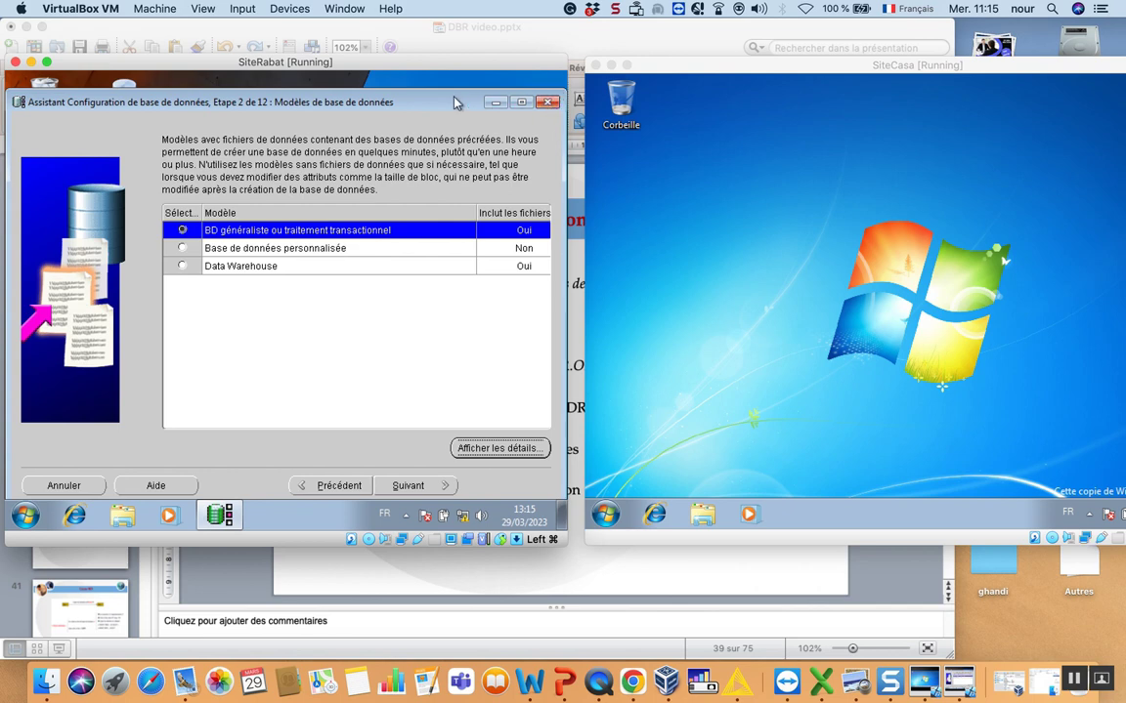
click(543, 102)
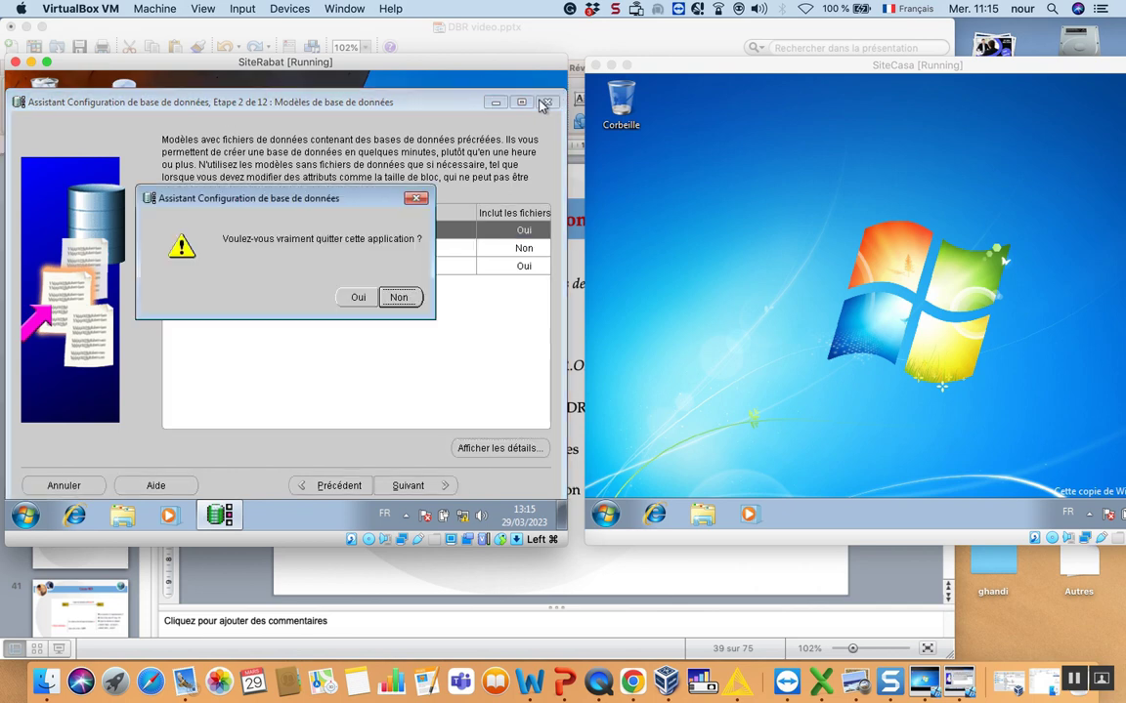
click(360, 296)
- Launch Assistant Configuration Oracle Net from Oracle - OraDb11g_home1 tools, accepting the UAC prompt
click(25, 515)
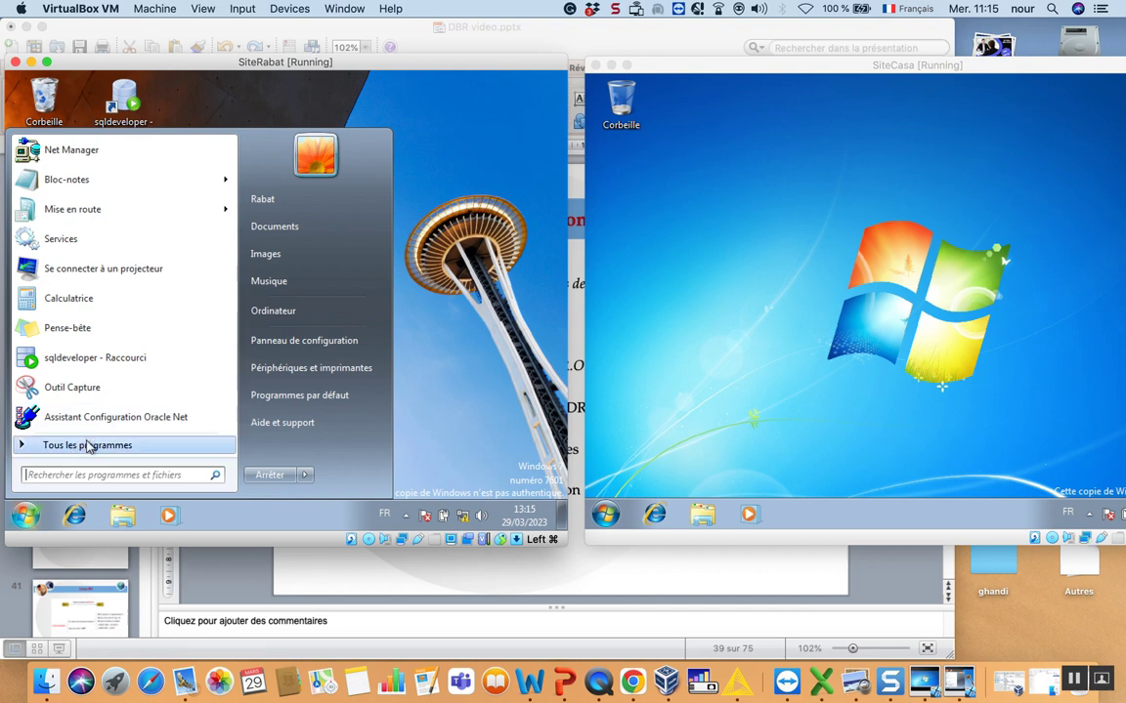
click(86, 445)
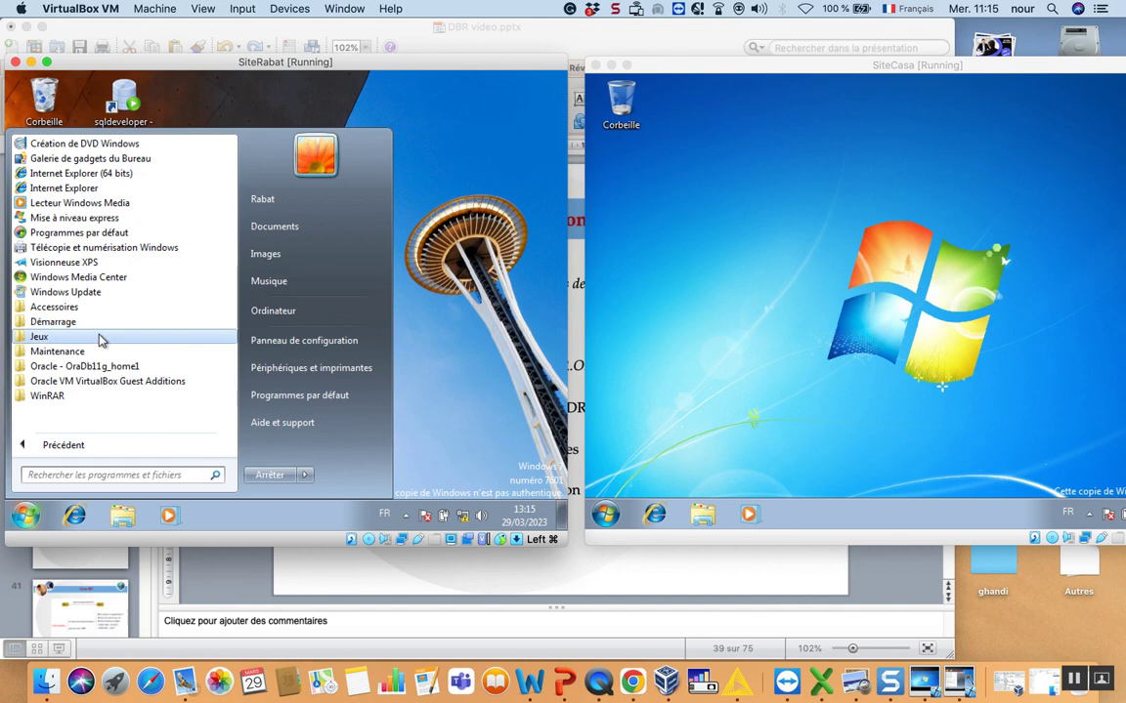
click(82, 367)
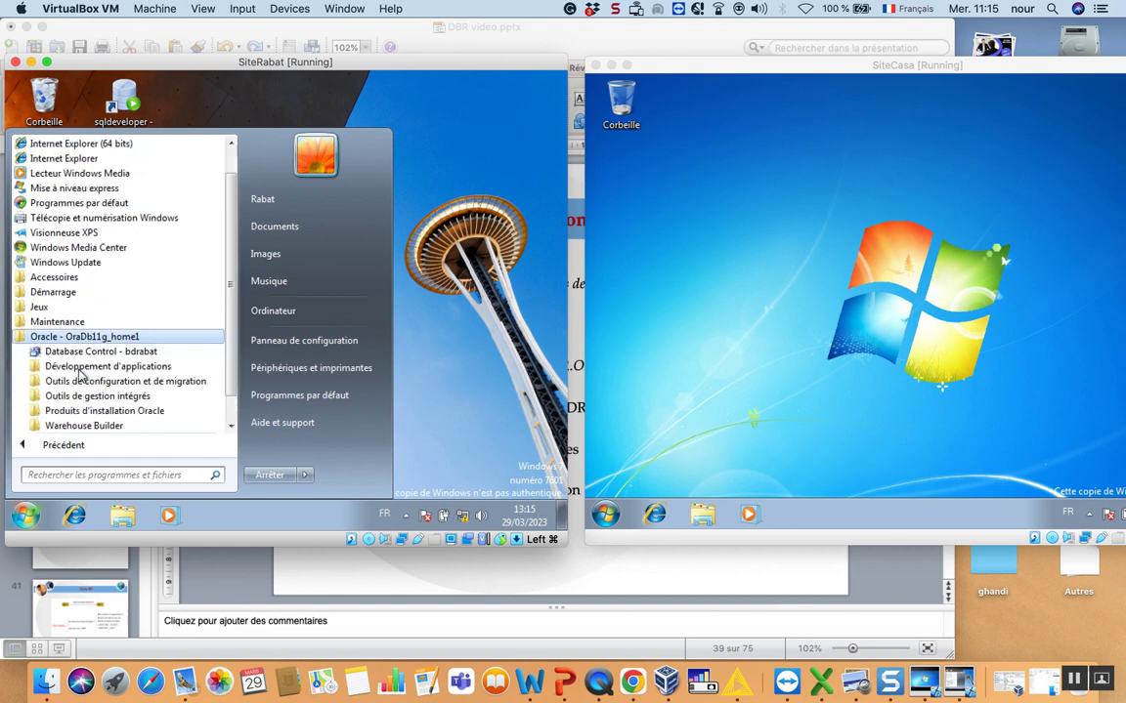
click(86, 381)
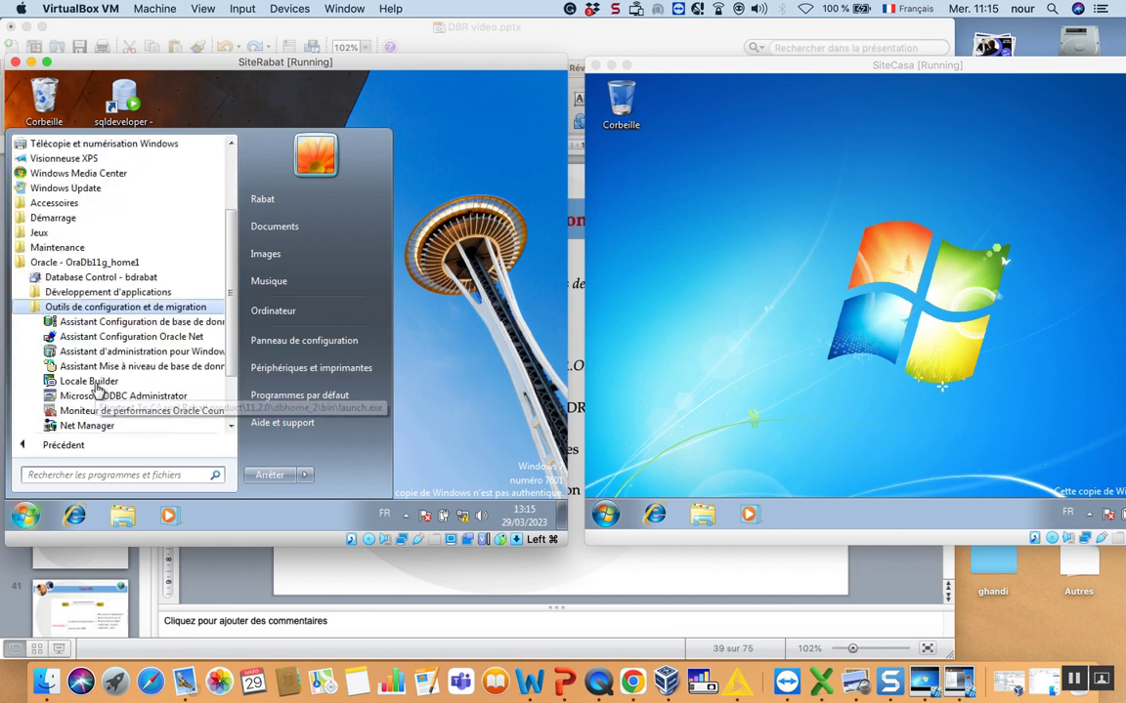
scroll(231, 333, down, 1)
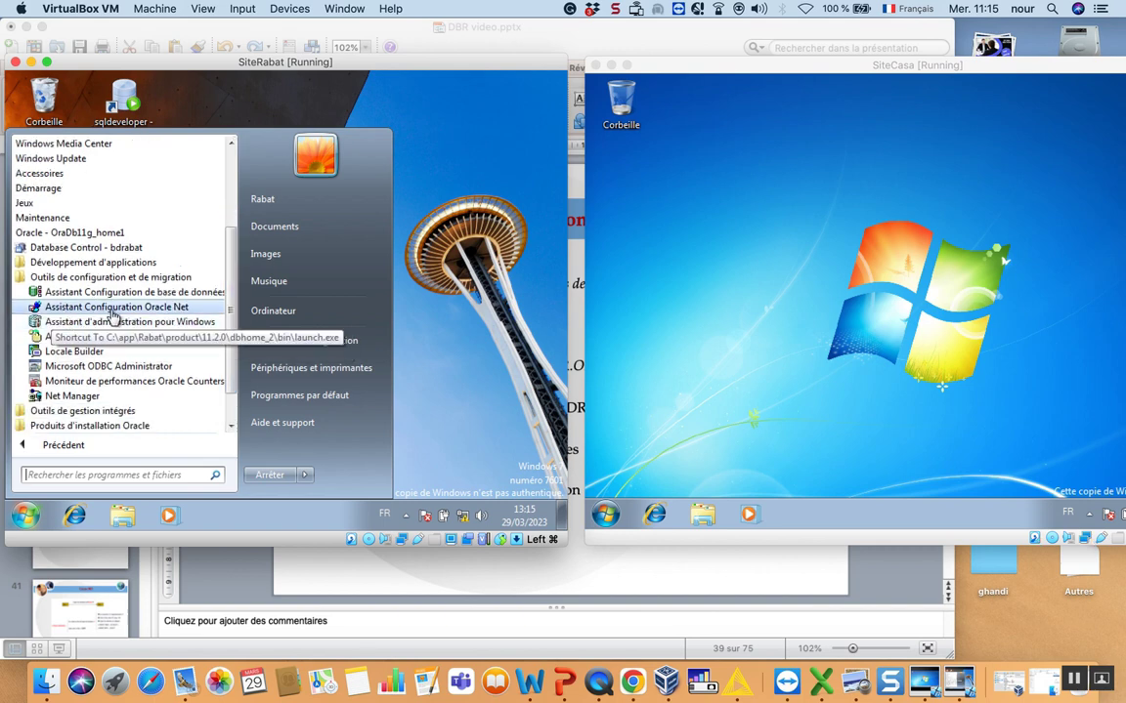
click(89, 308)
click(283, 345)
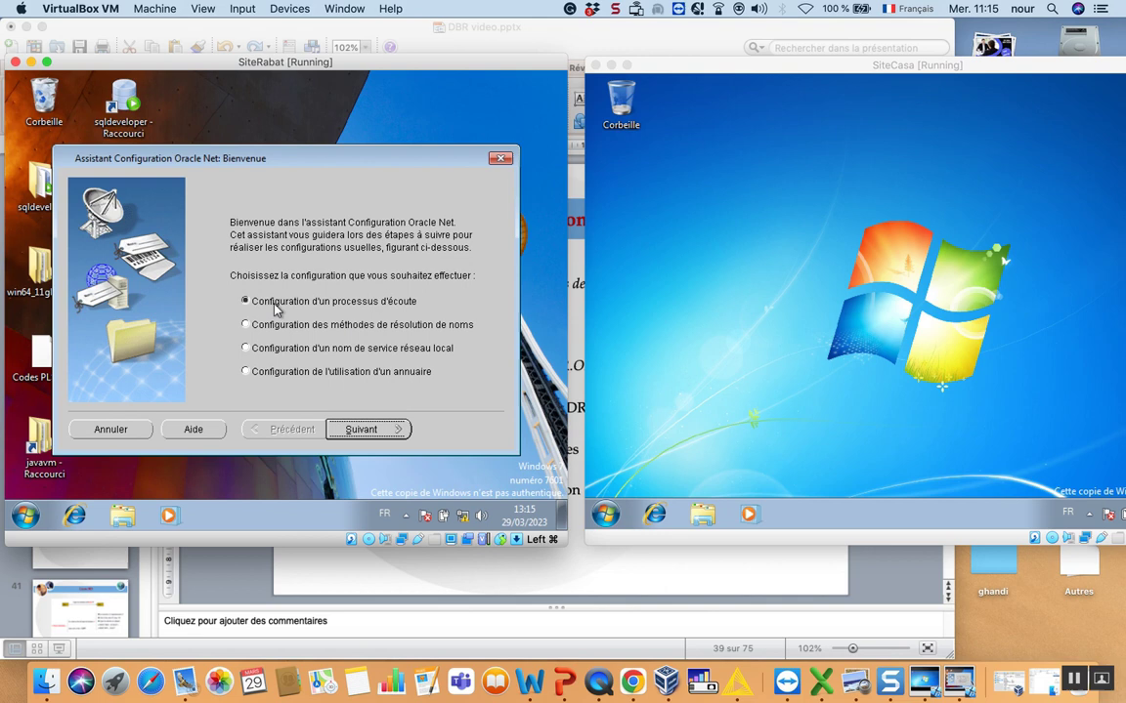
key(Return)
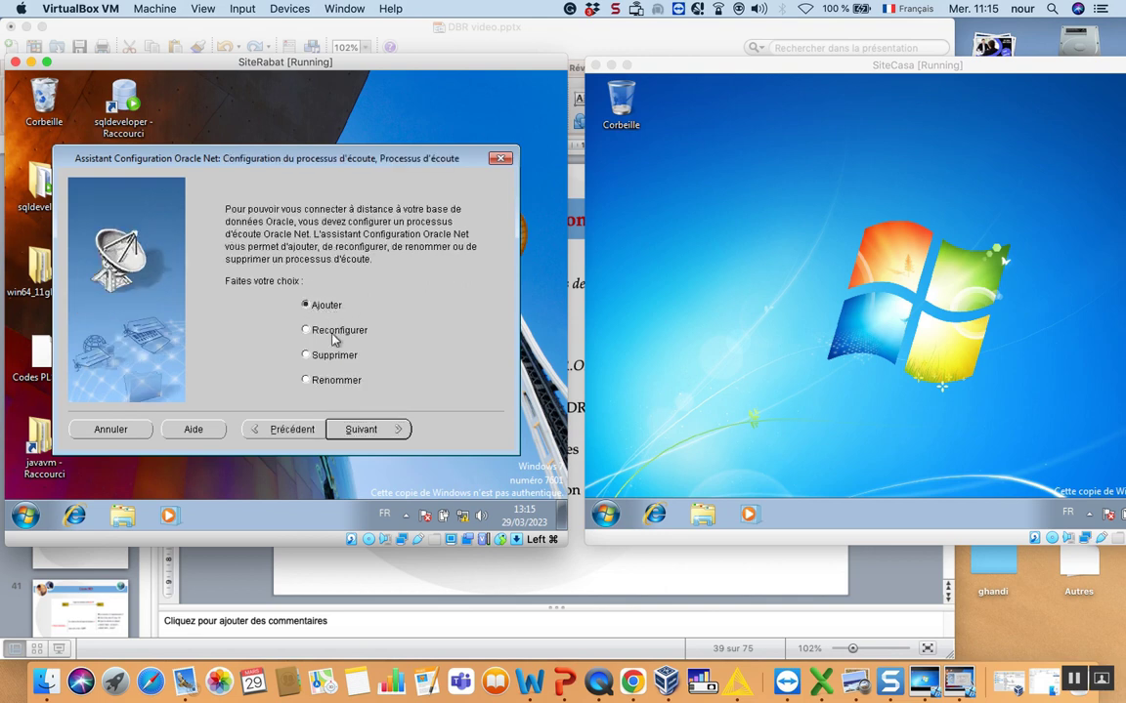
click(307, 330)
click(358, 430)
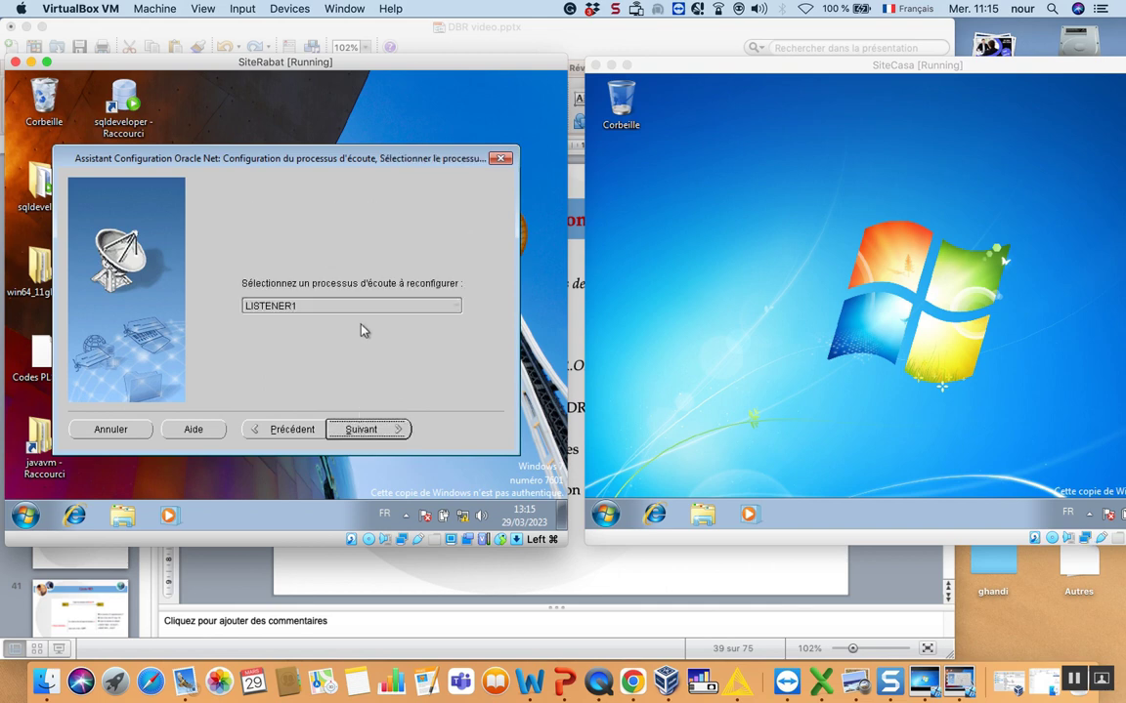
click(267, 305)
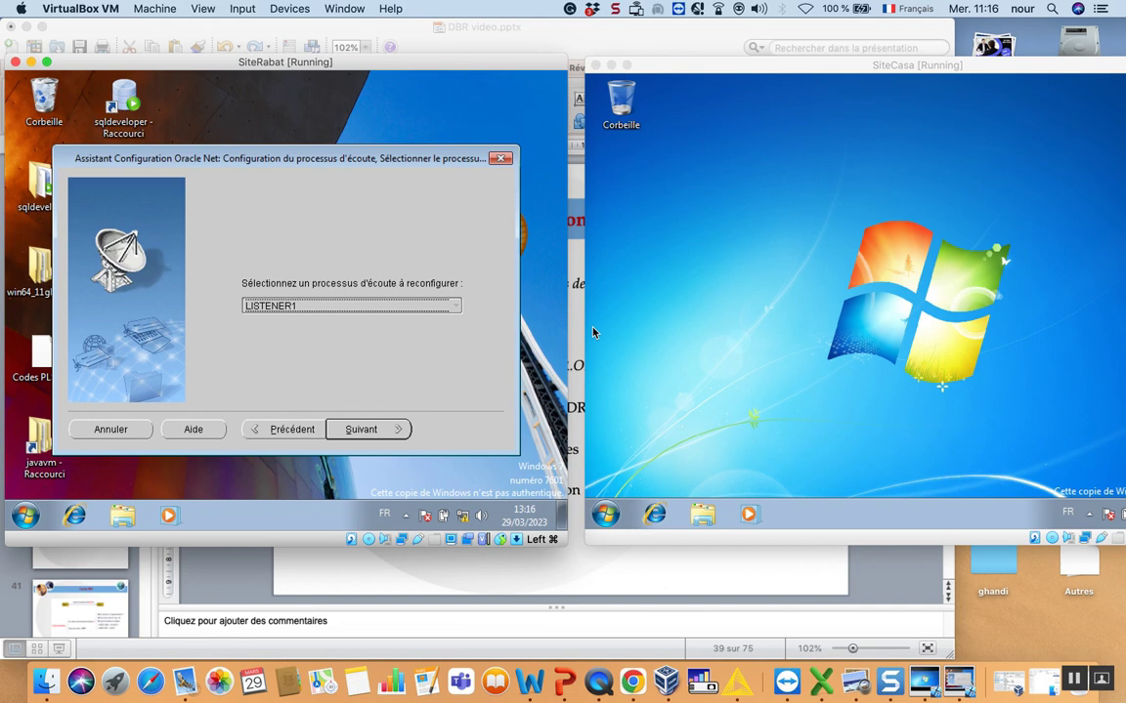
click(349, 431)
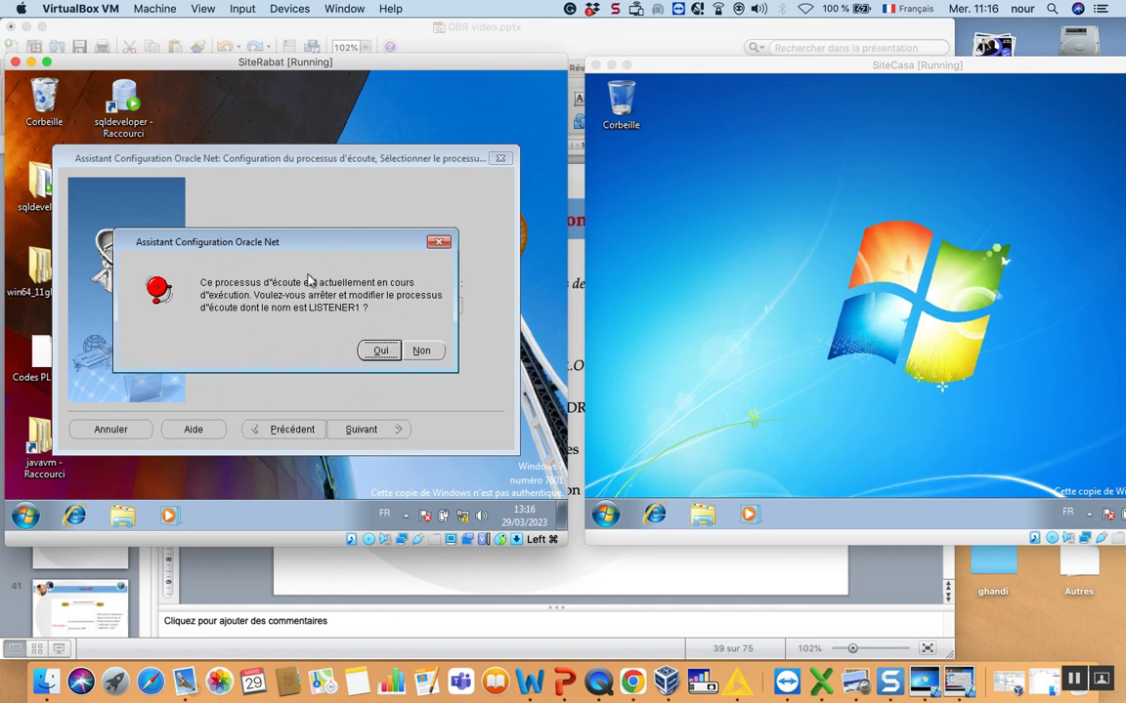
click(436, 358)
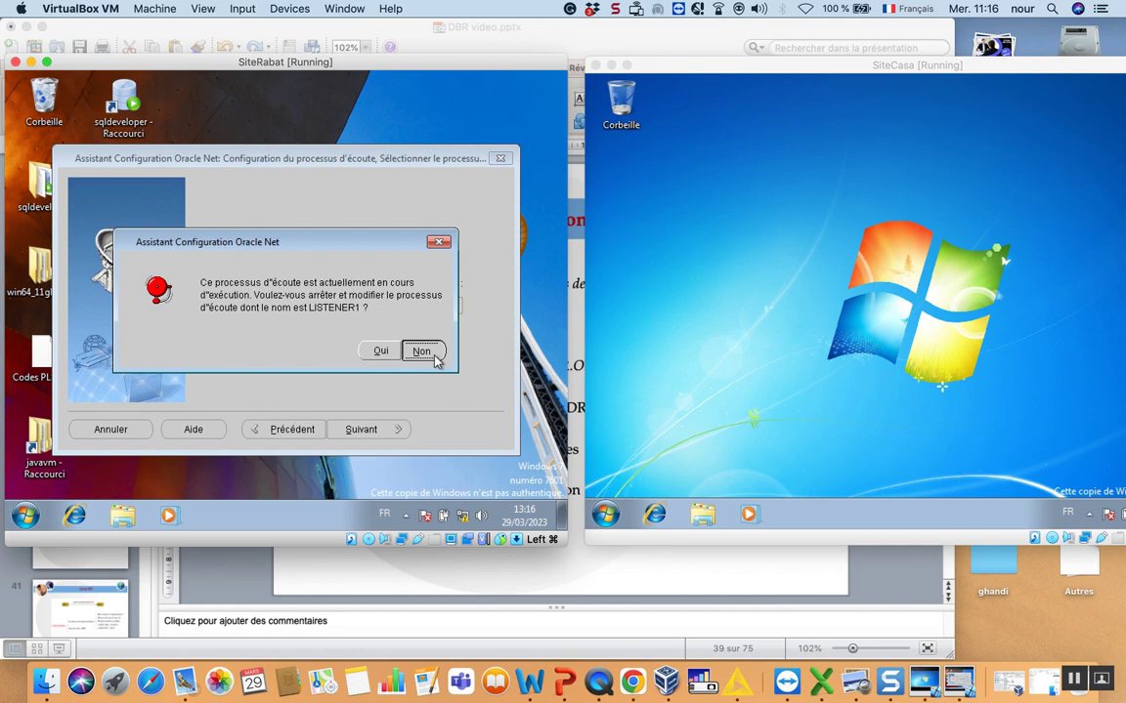
click(501, 159)
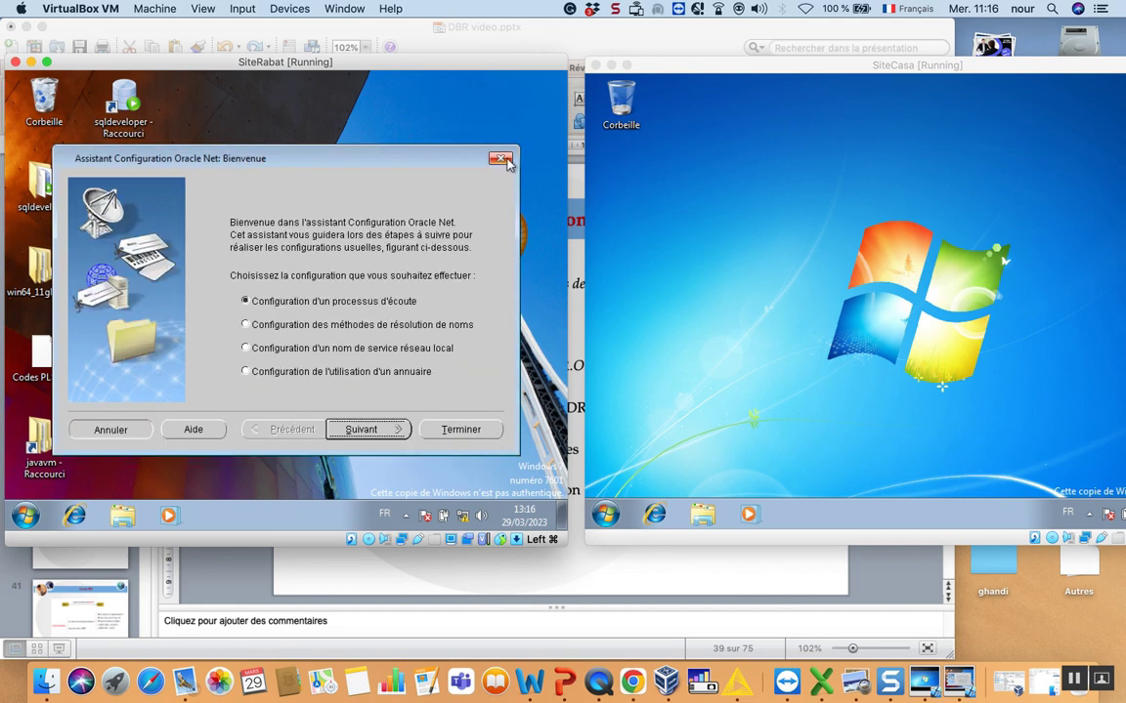
click(505, 161)
- Confirm quitting the Oracle Net wizard and open Services via a 'ser' Start search
click(381, 359)
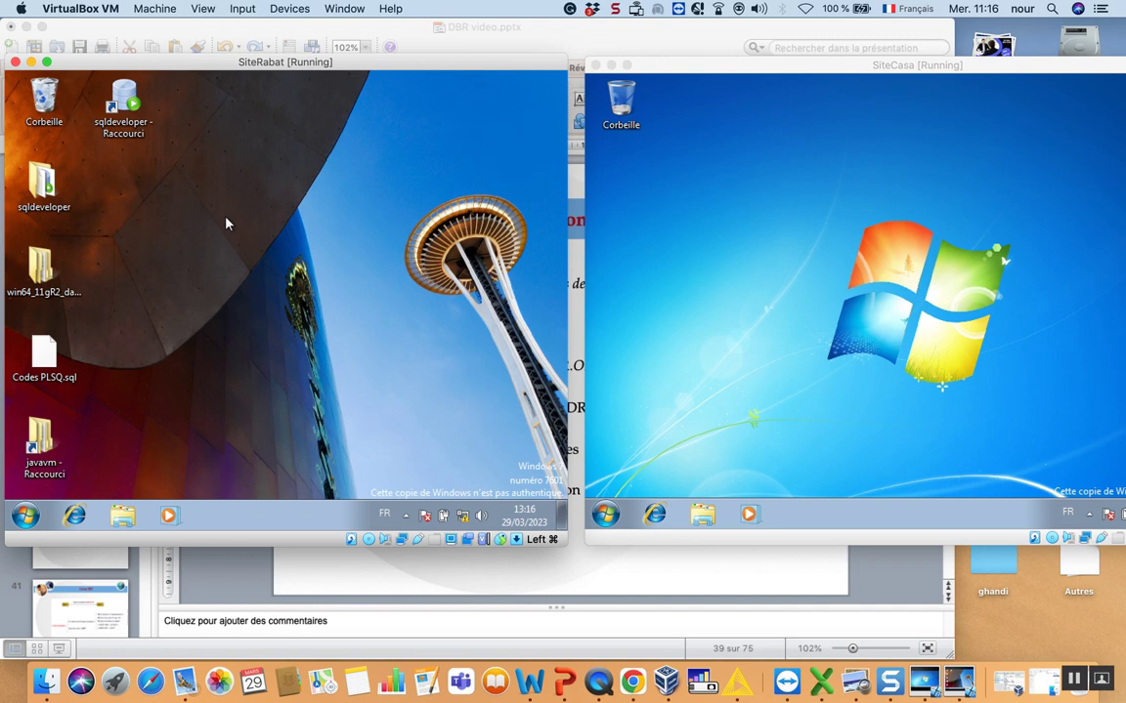
click(26, 516)
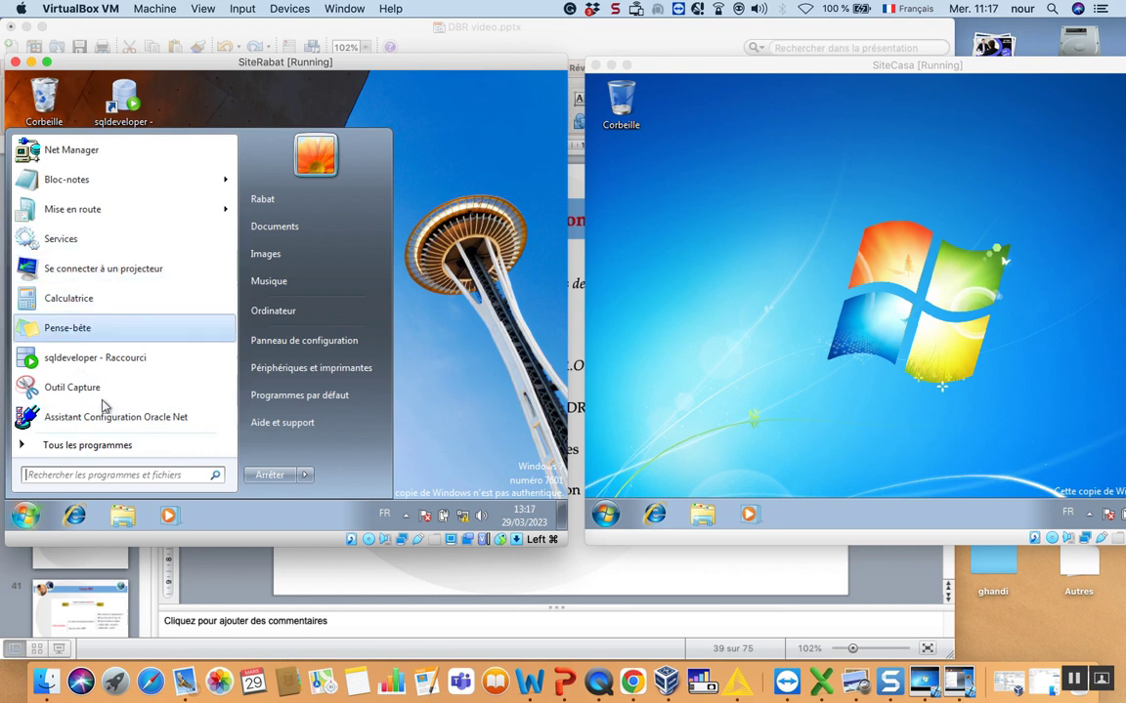
click(105, 475)
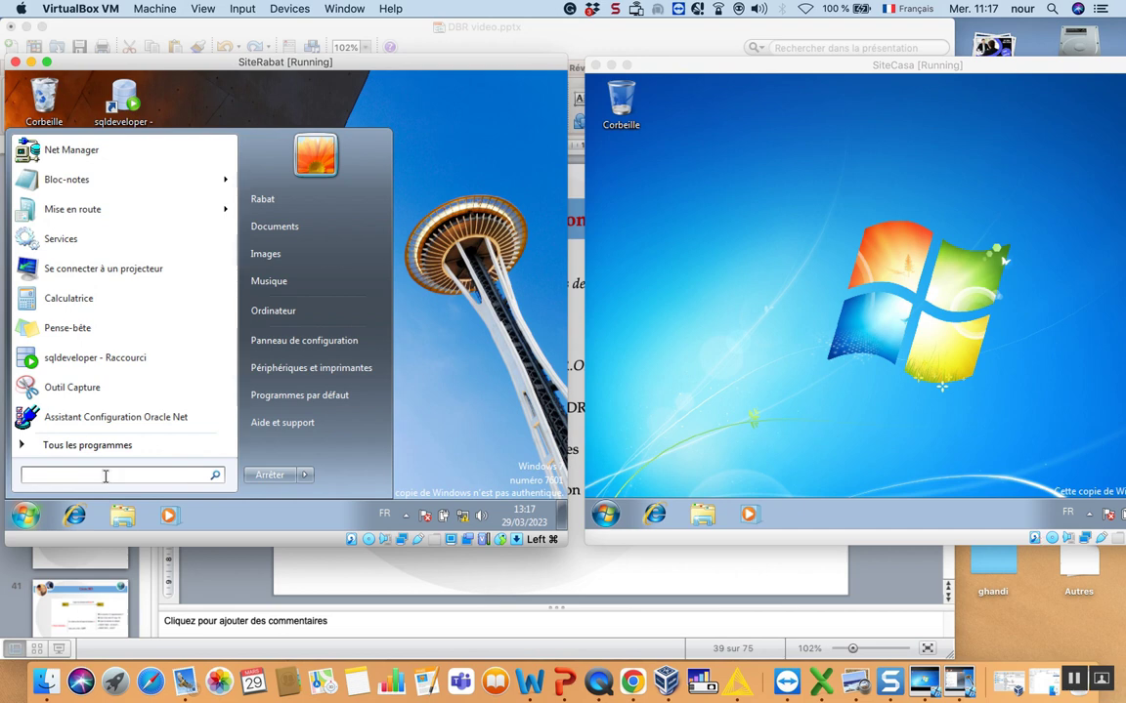
text(ser)
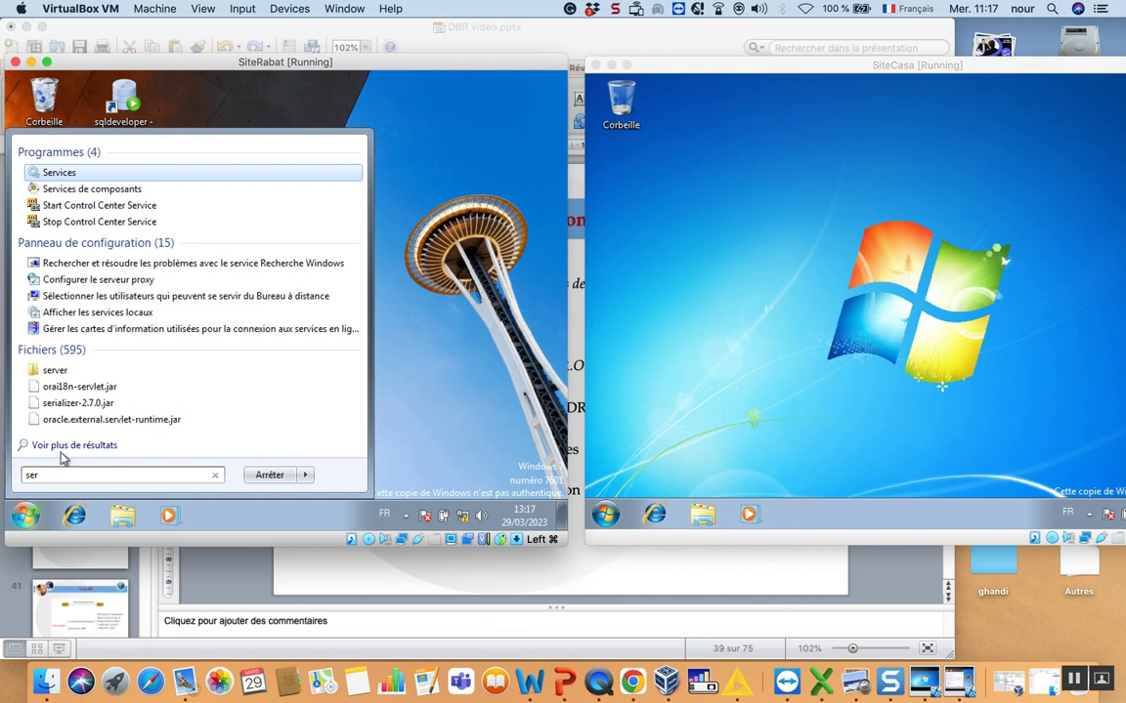
click(58, 173)
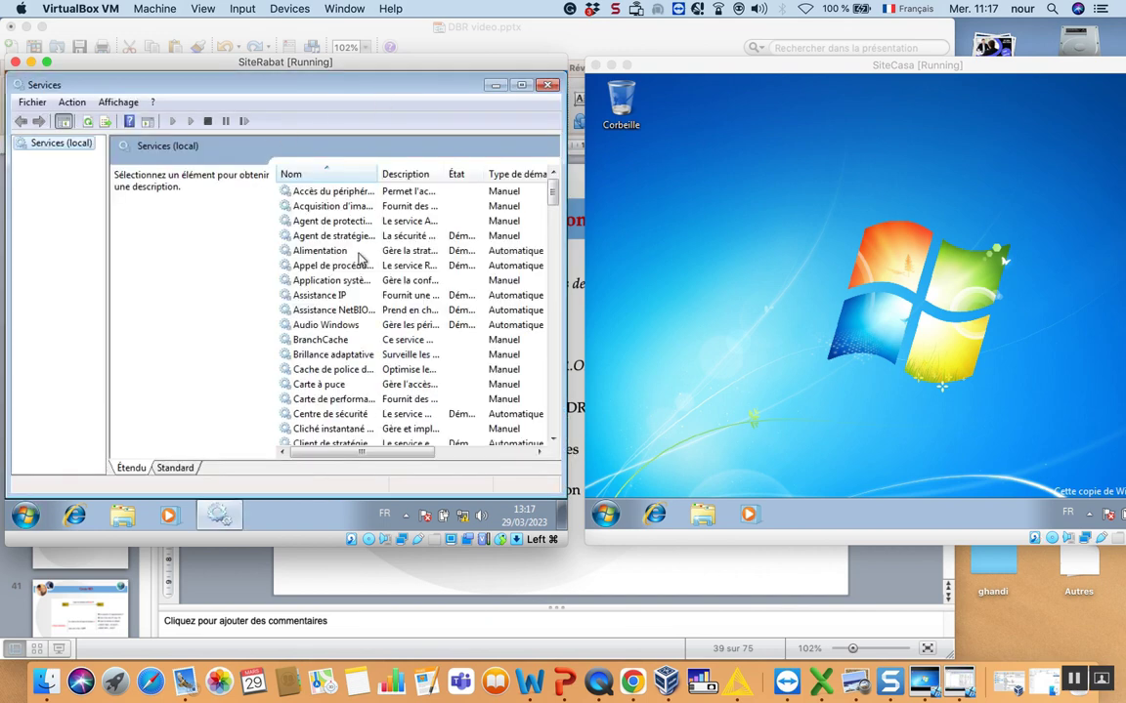
- Check in its Properties that OracleServiceBDRABAT is started on SiteRabat
click(337, 296)
key(o)
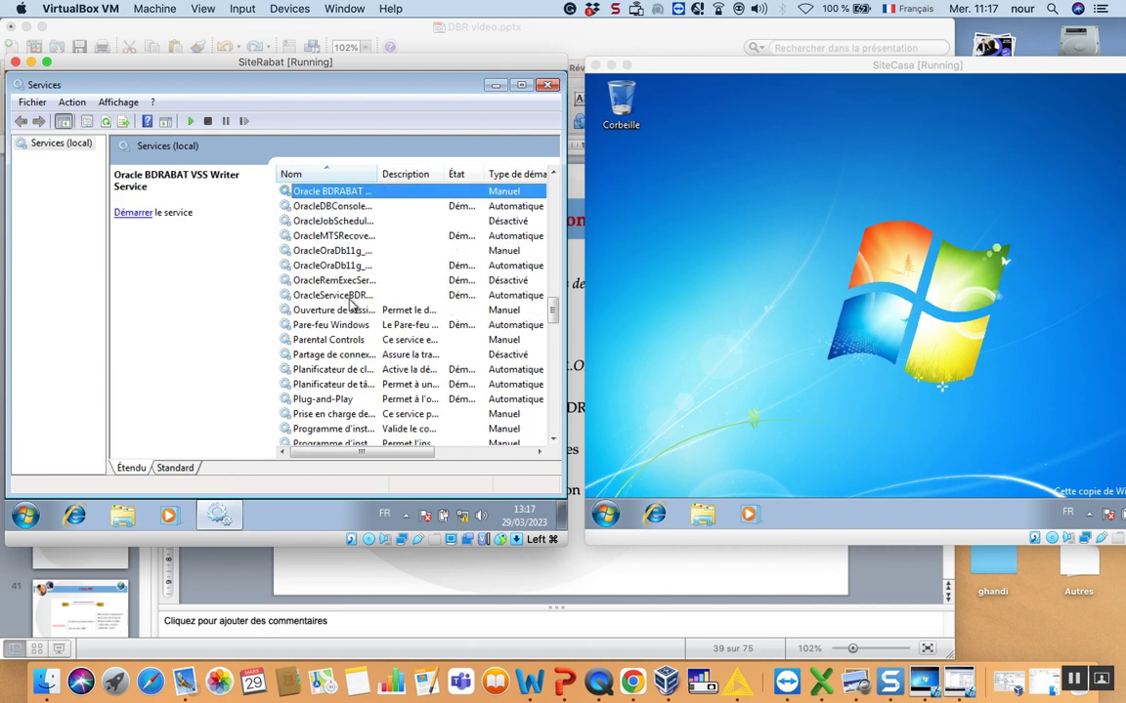
double_click(379, 174)
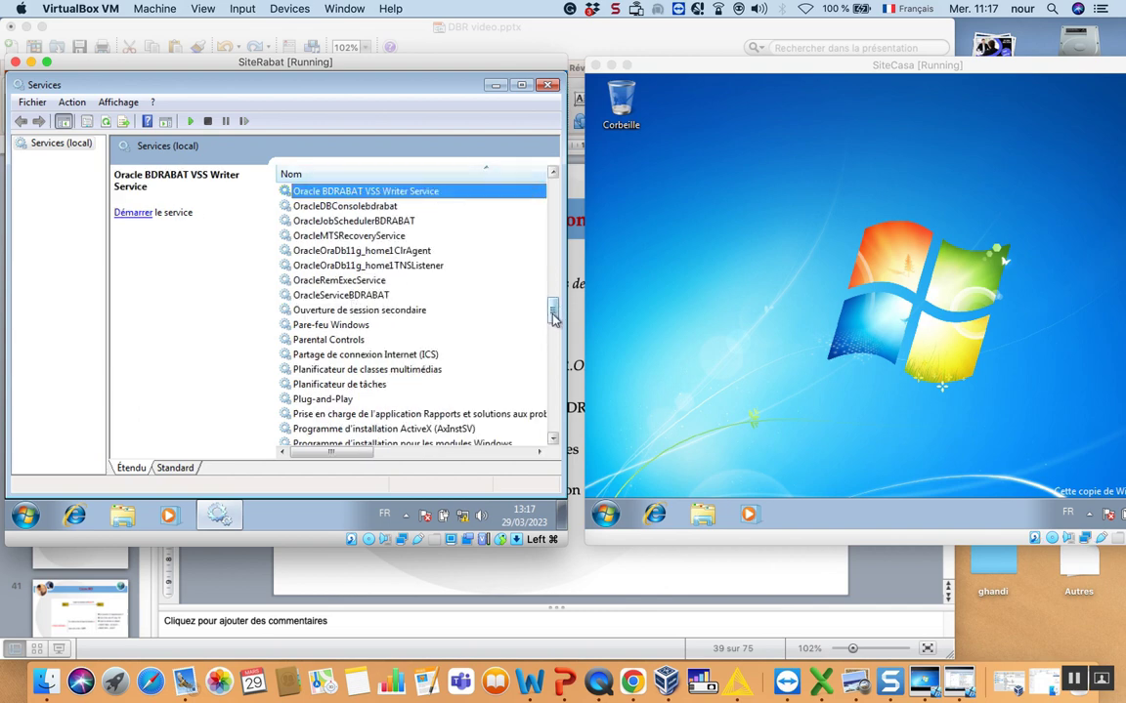
double_click(364, 295)
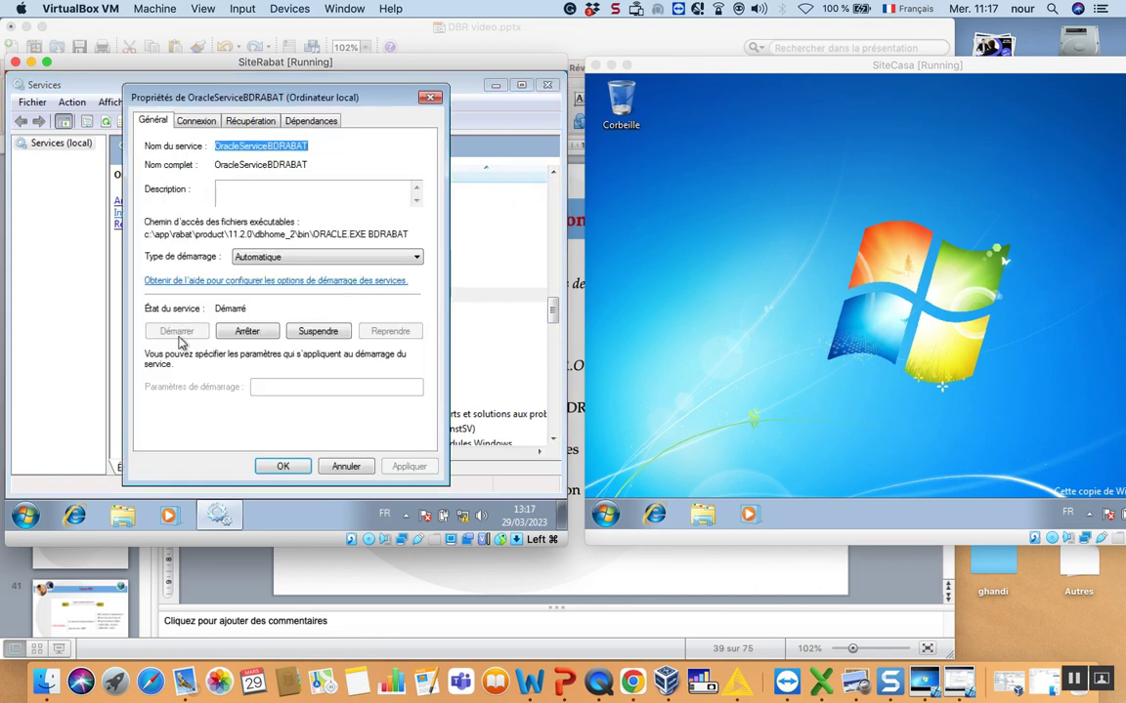
click(429, 98)
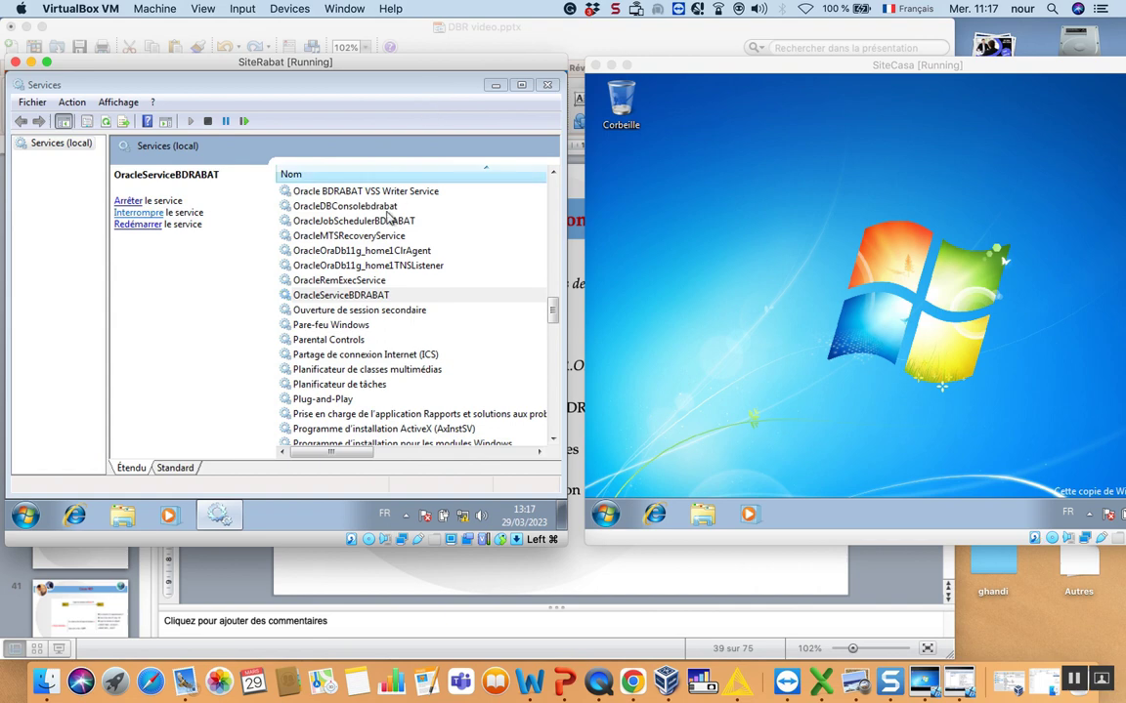
- Confirm OracleOraDb11g_home1TNSListener is started, then close the Services console
click(391, 267)
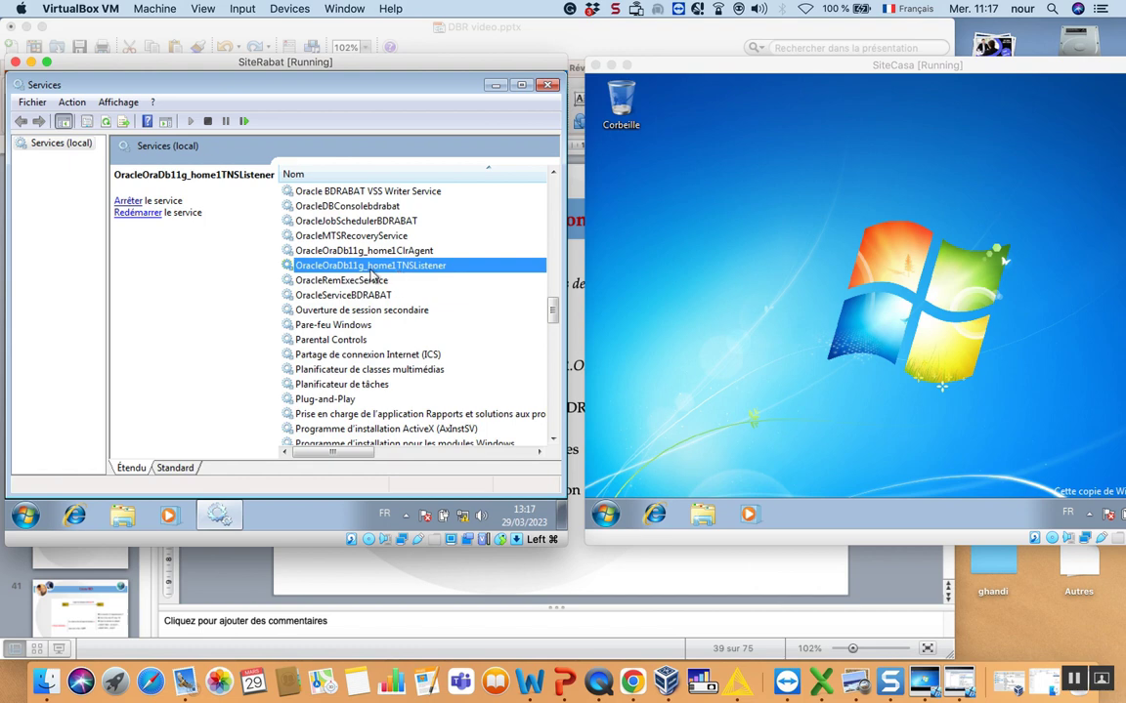
double_click(374, 277)
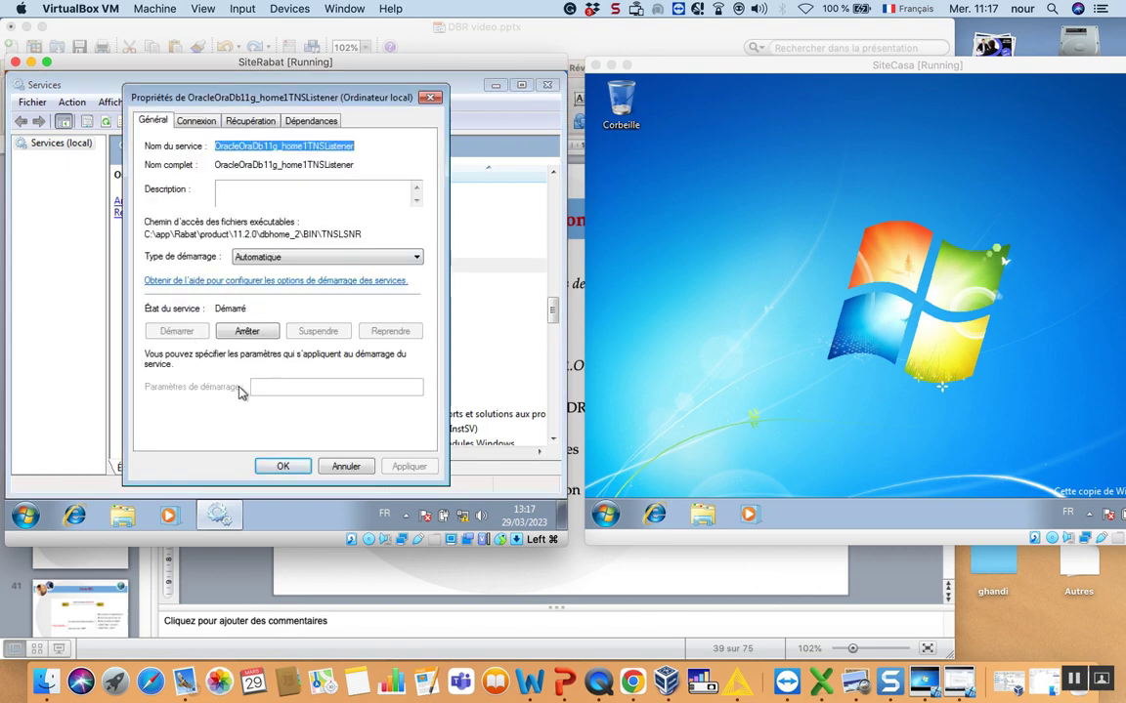
click(282, 466)
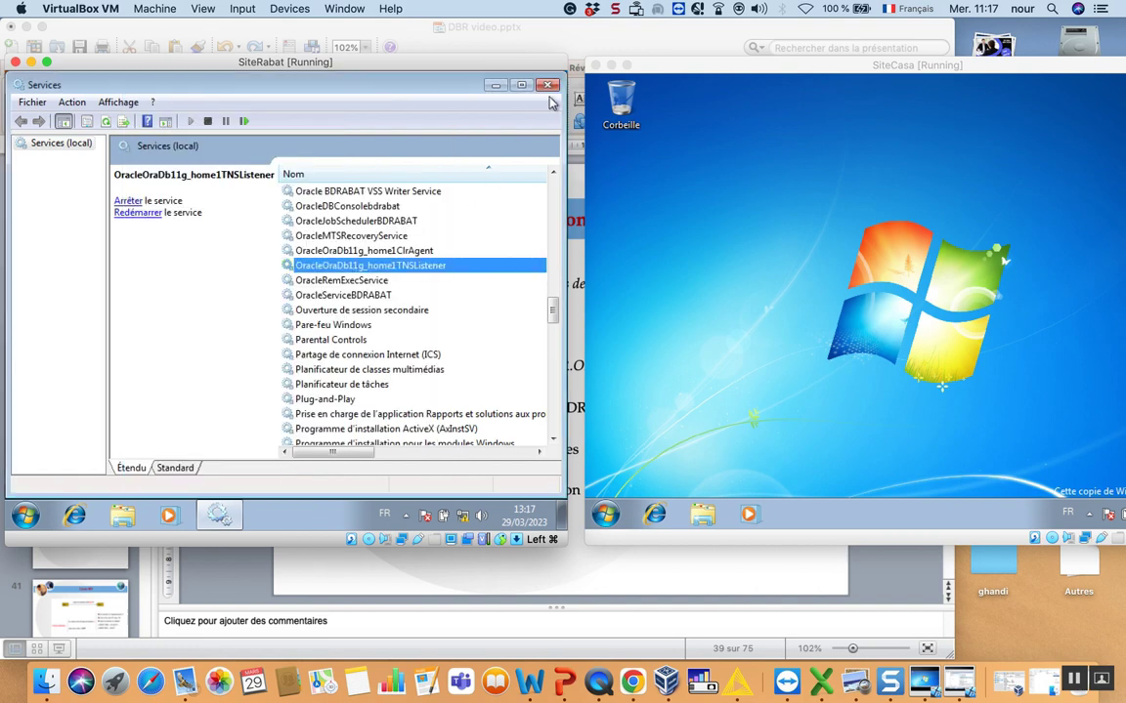
click(550, 86)
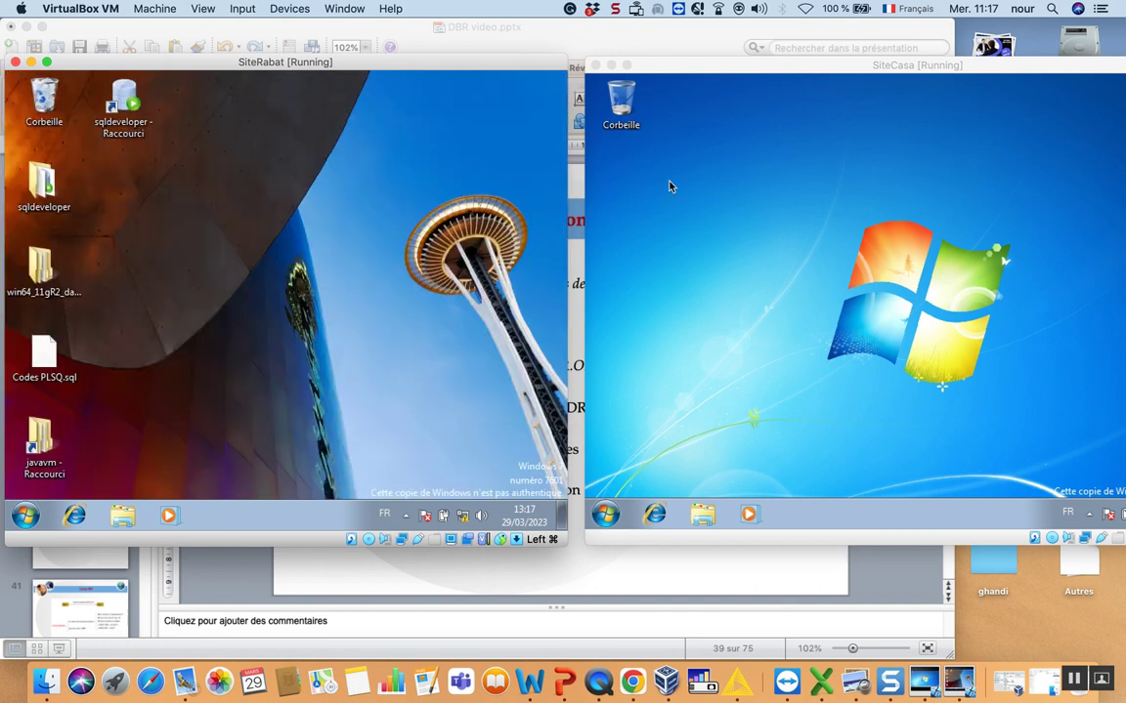
- On SiteCasa, search the Start menu for 'serv' and launch the Services console
click(738, 264)
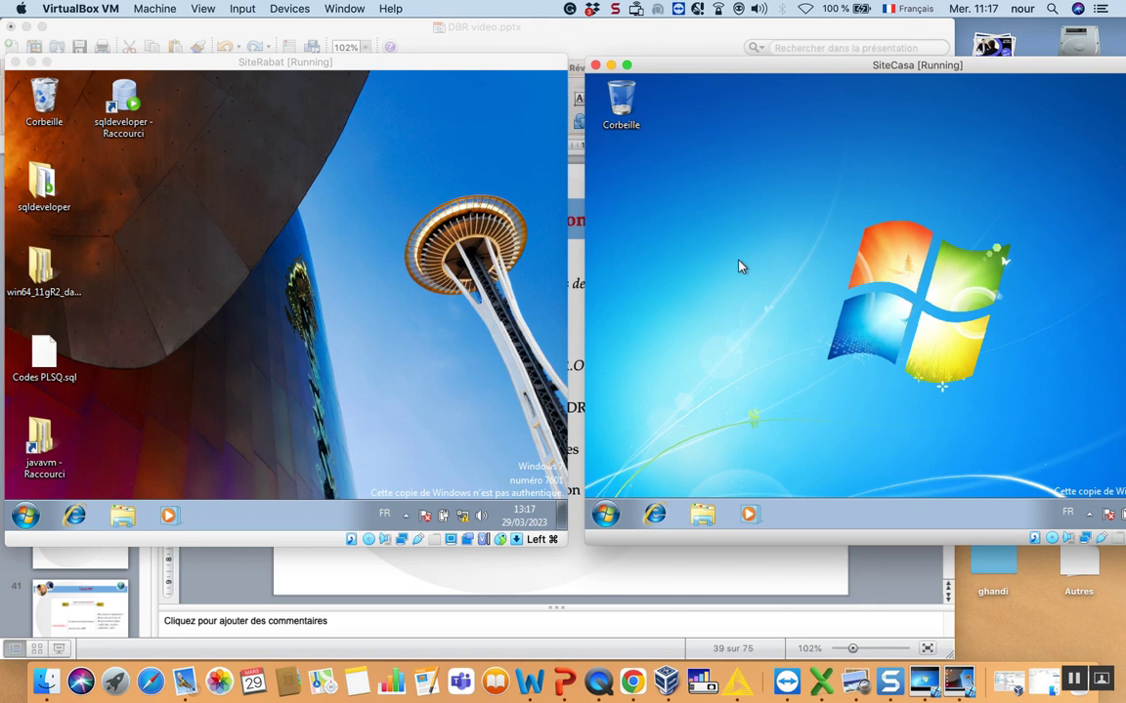
click(608, 514)
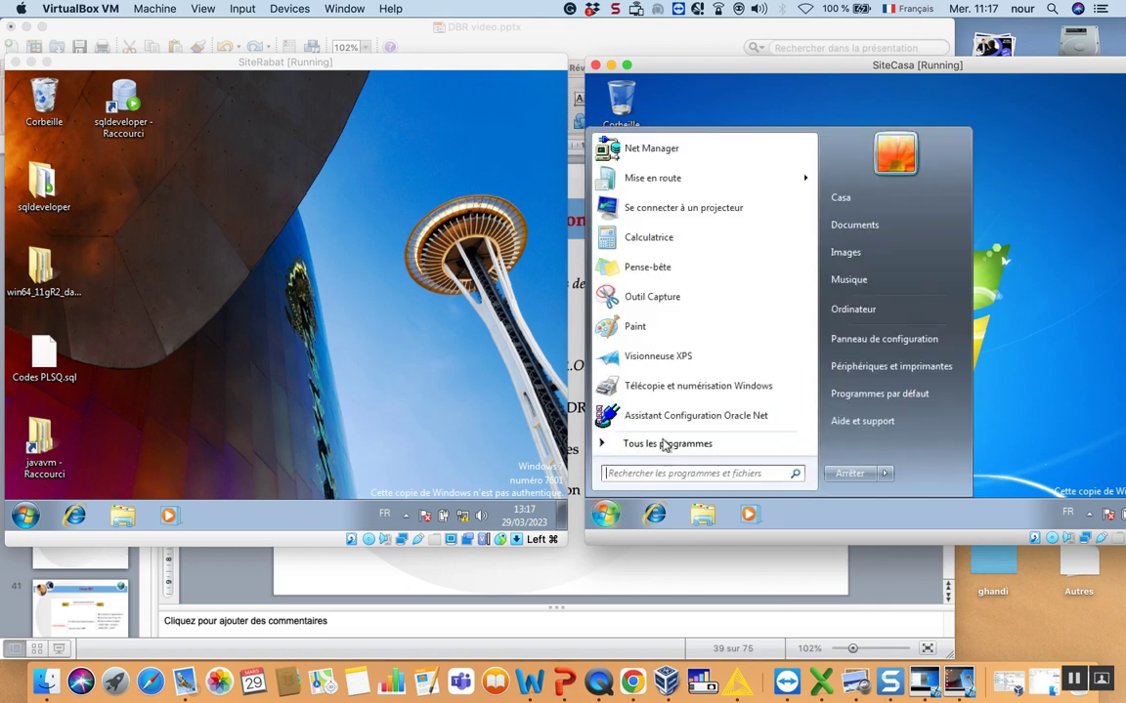
text(serv)
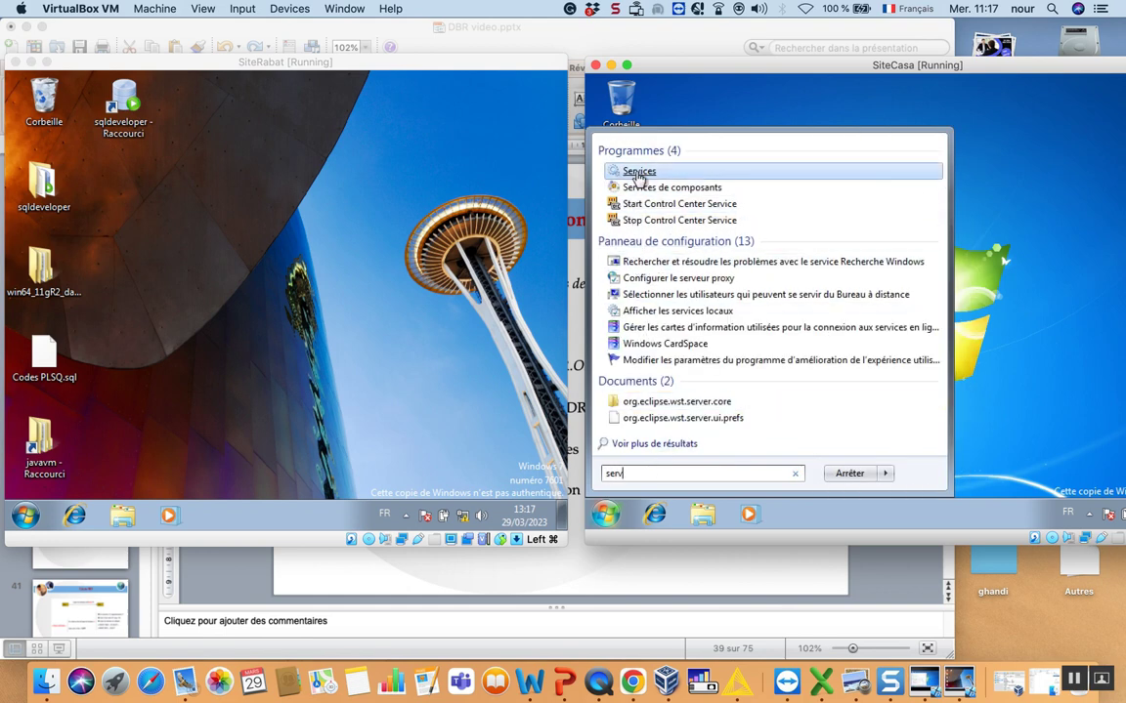
click(635, 172)
- Check in its Properties that OracleServiceBDCASA is running on SiteCasa
click(918, 272)
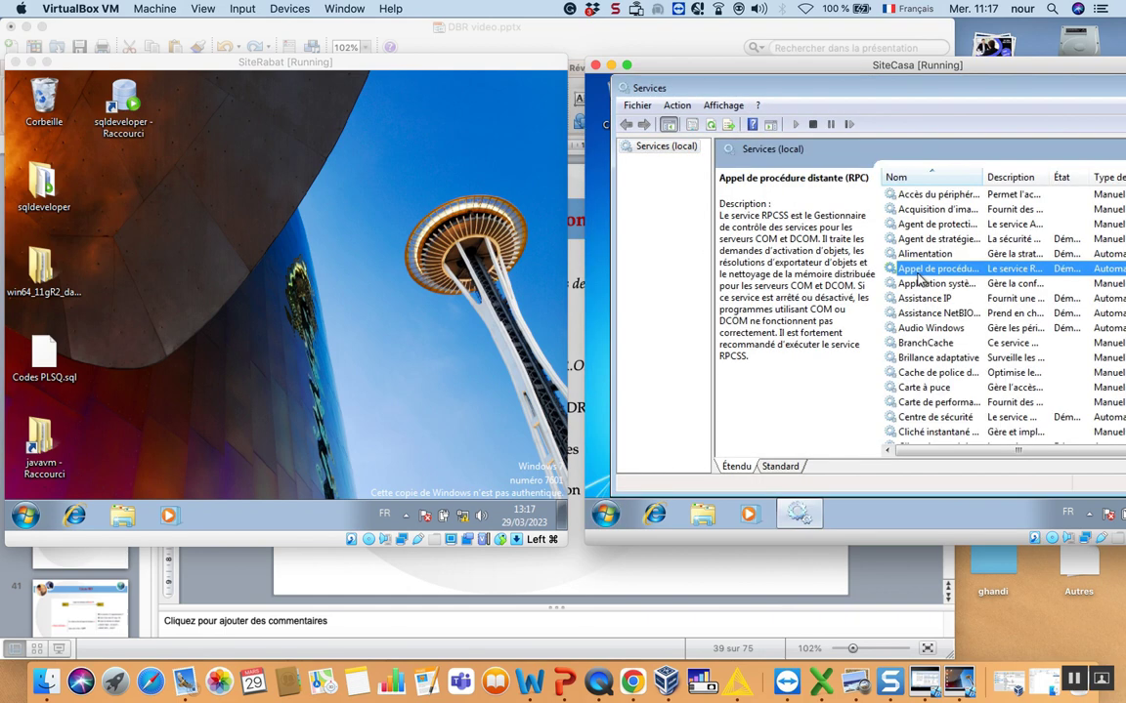
key(o)
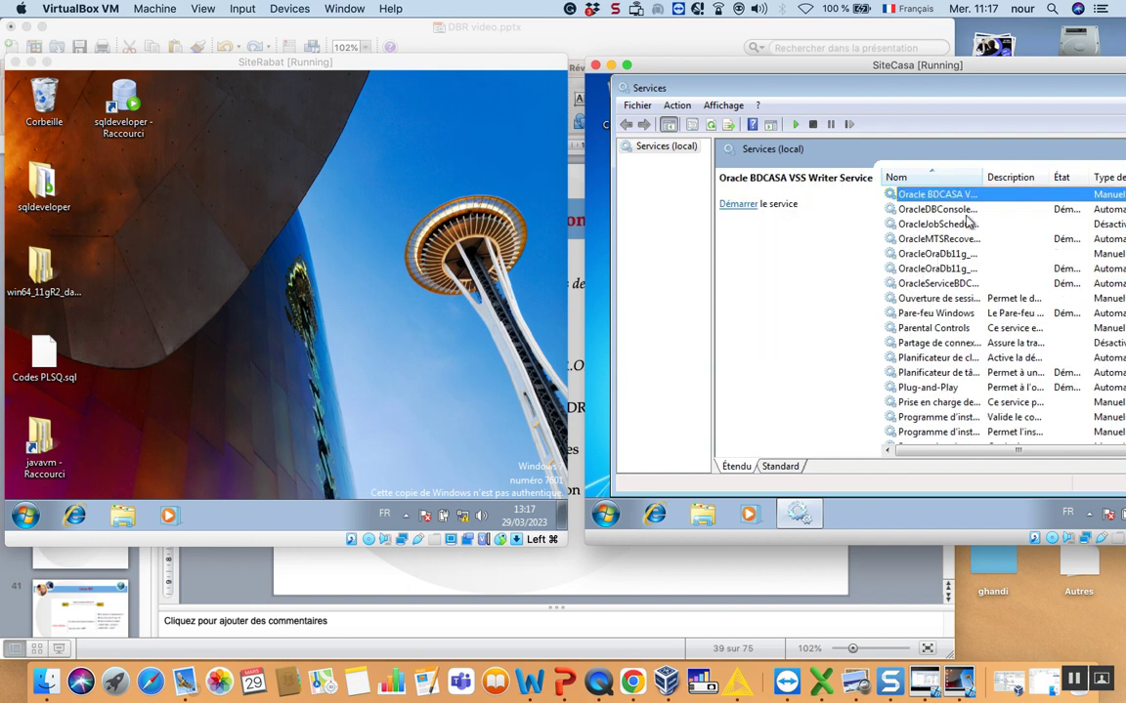
double_click(982, 177)
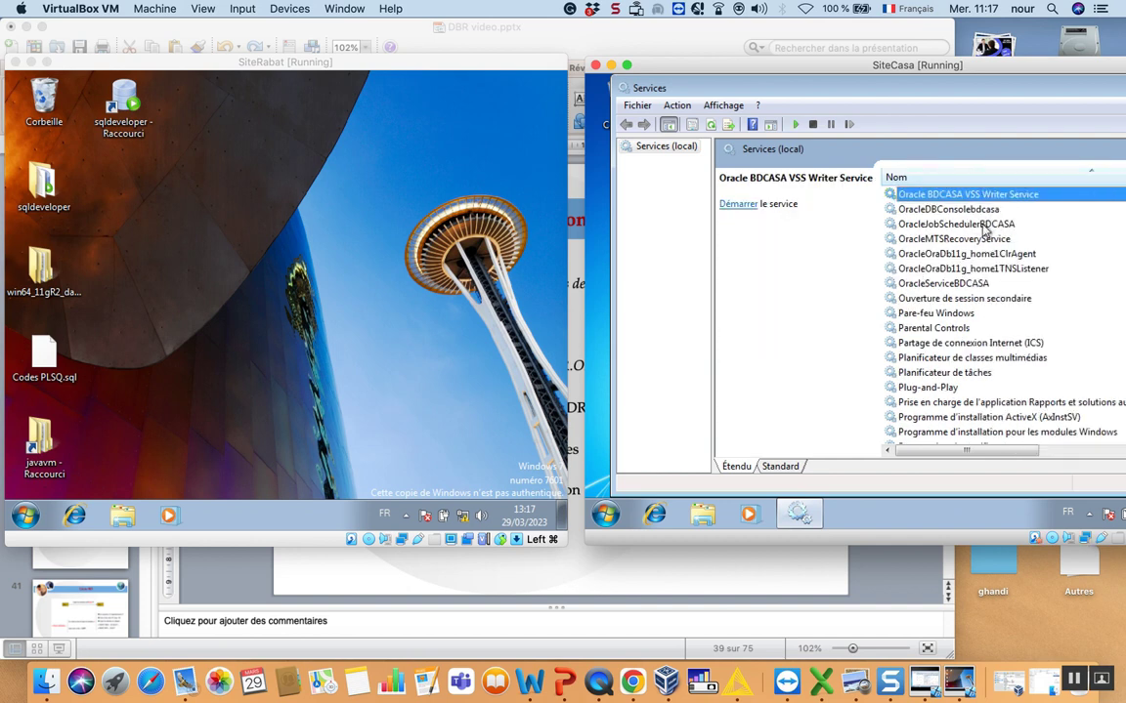
double_click(928, 283)
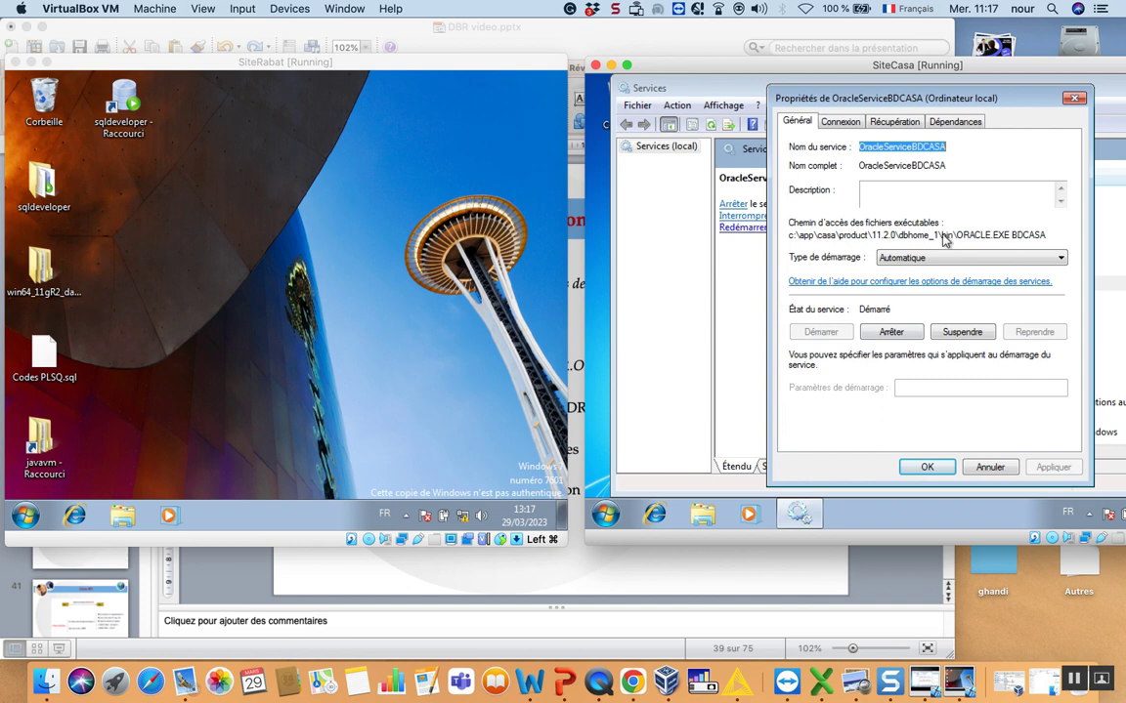
key(Escape)
- Confirm SiteCasa's TNS listener service is running, then dismiss the Services console
double_click(987, 268)
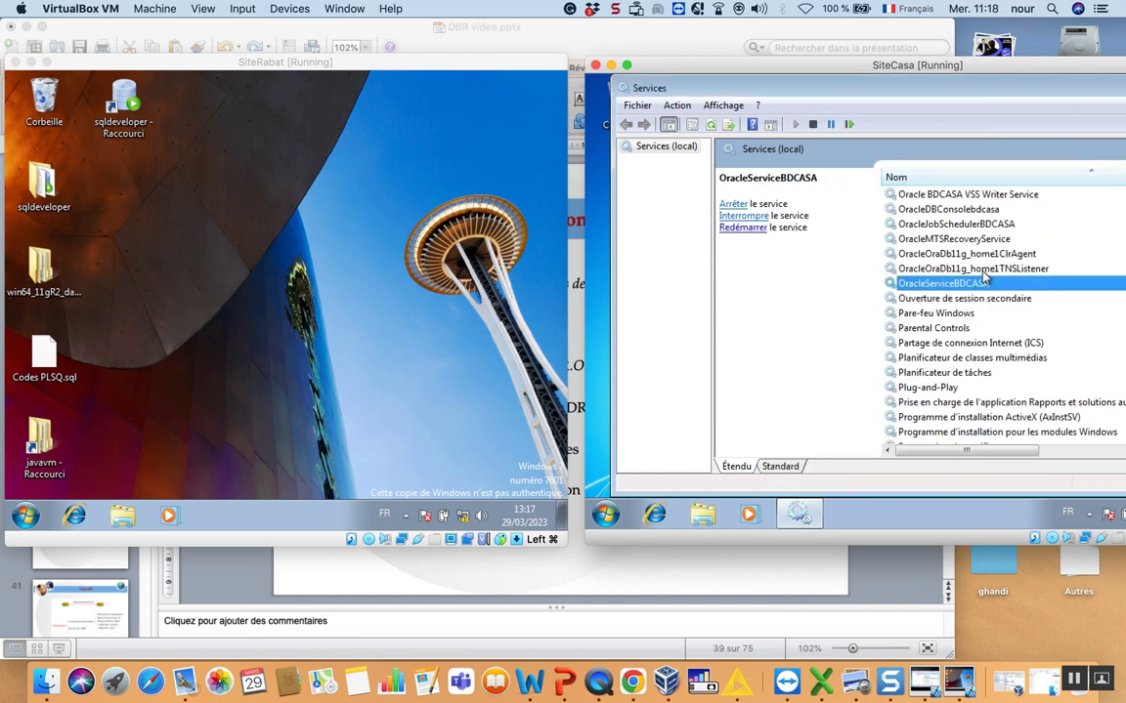
click(926, 467)
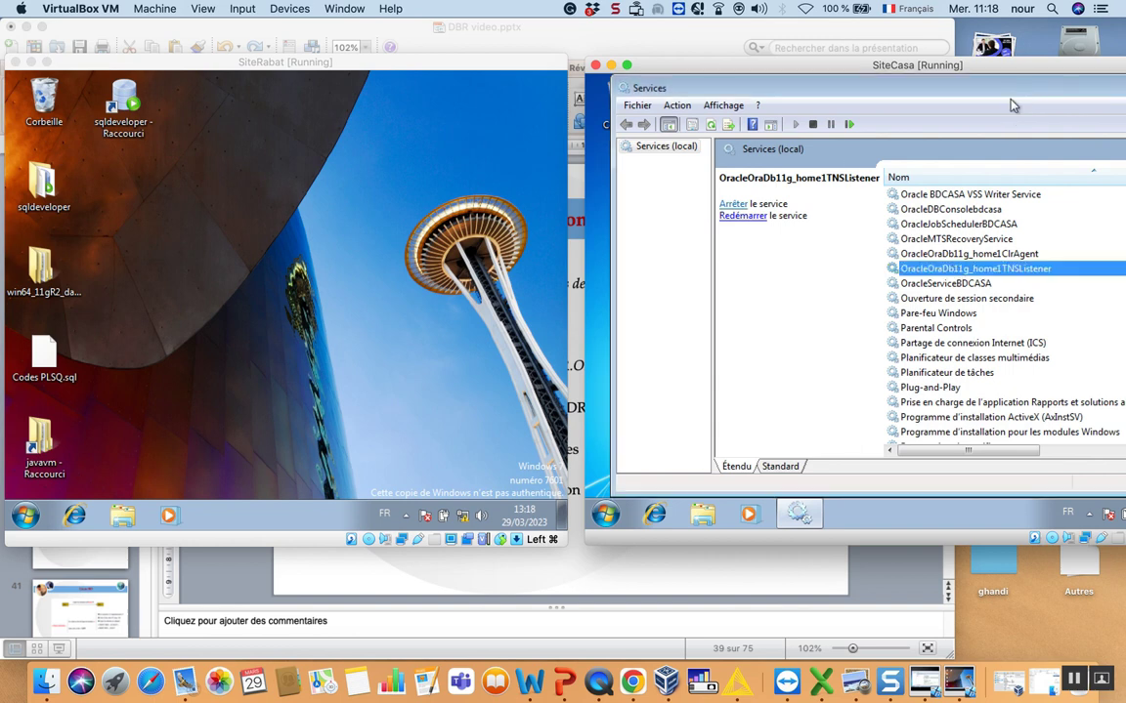
double_click(943, 271)
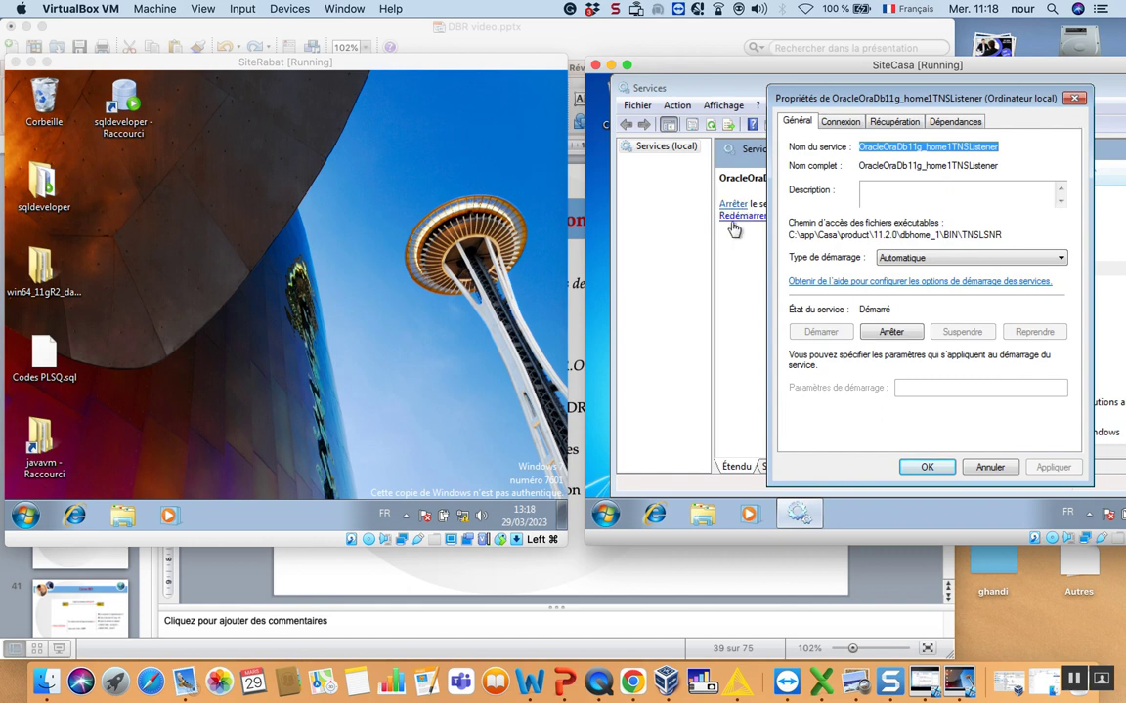
key(Escape)
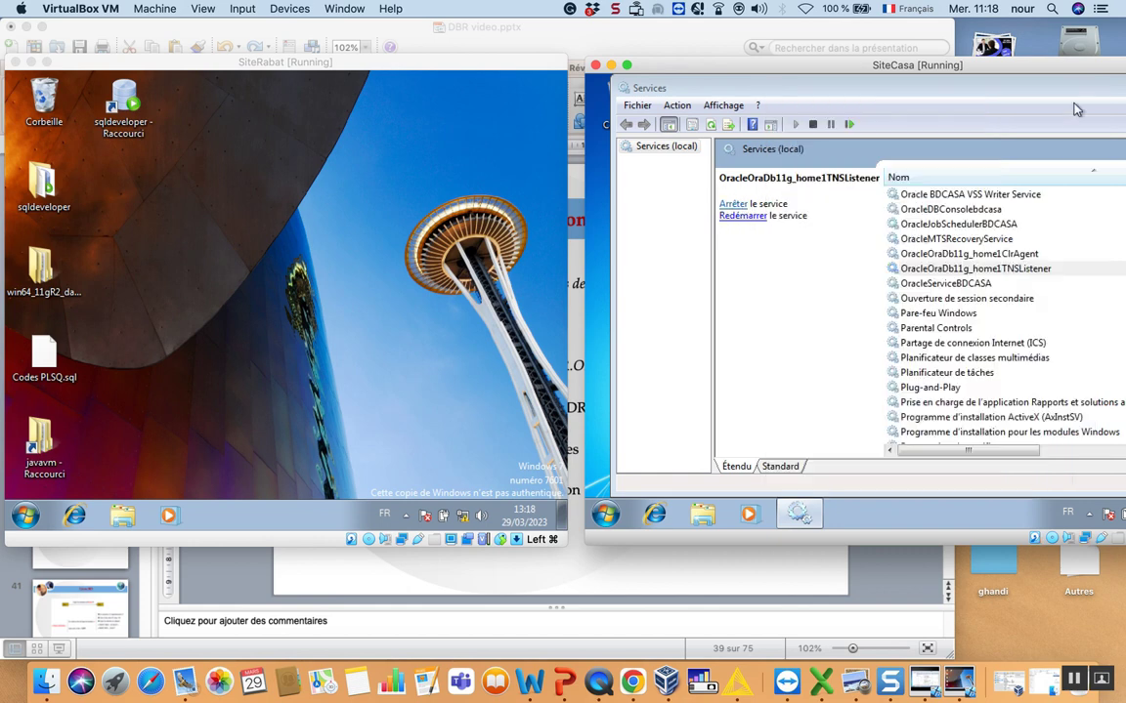
double_click(866, 84)
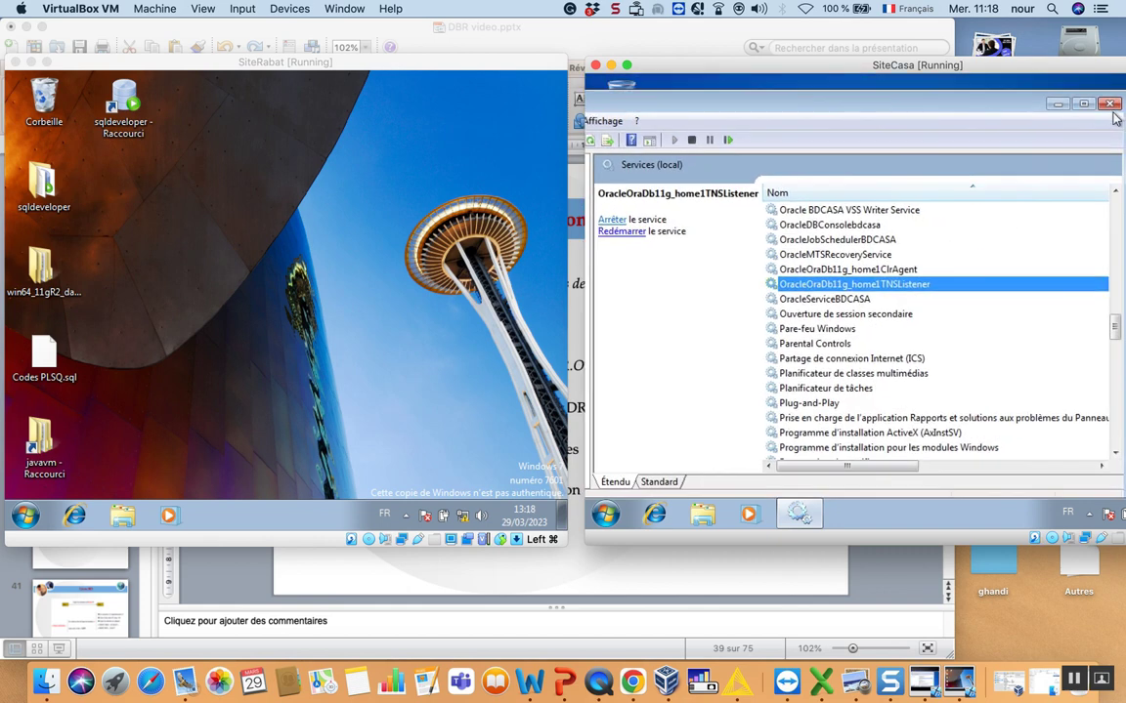
key(super+d)
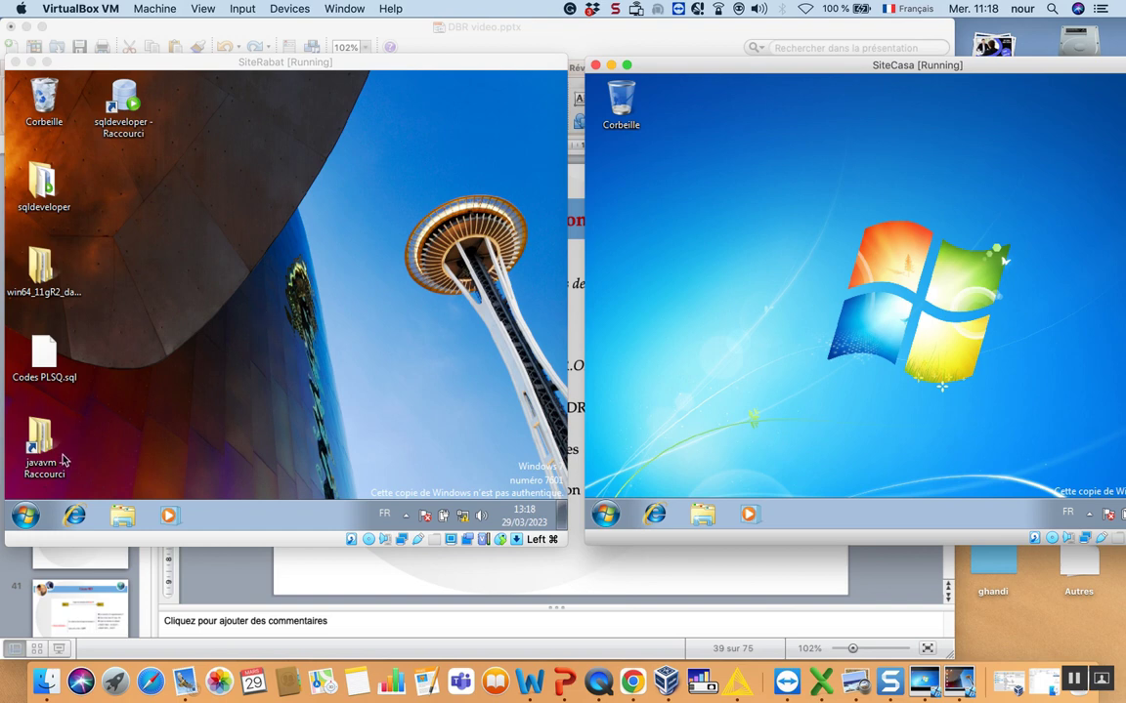
- On SiteRabat, launch a command prompt by searching 'cmd' from Start
click(34, 467)
key(super)
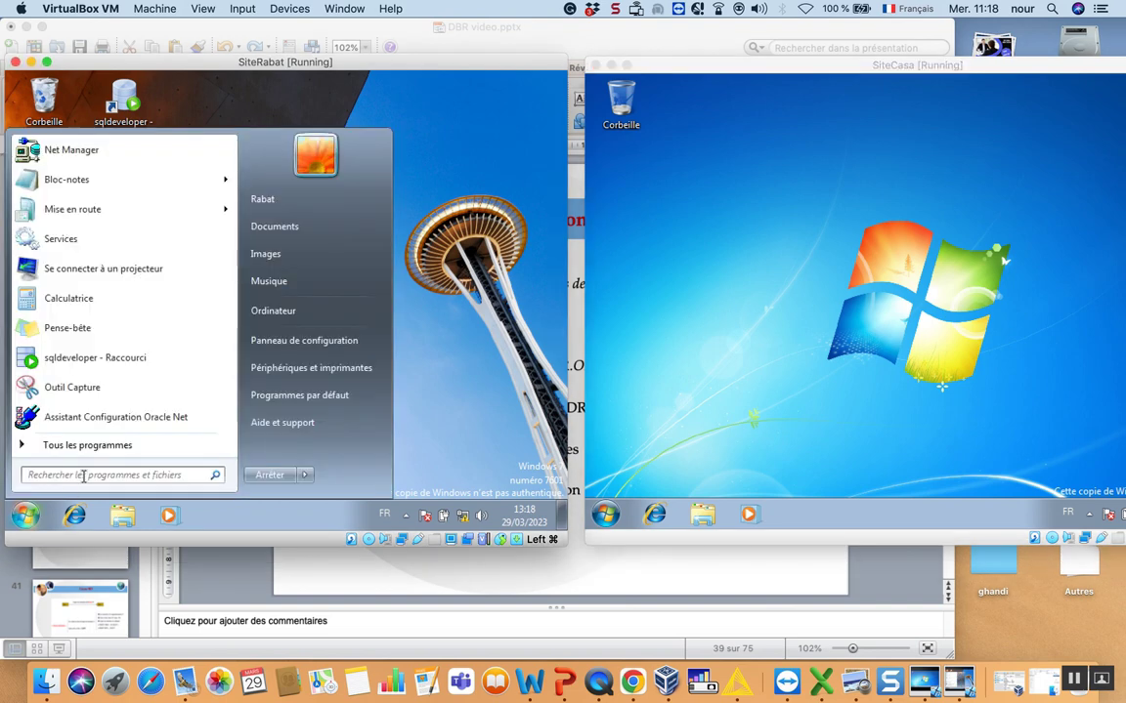
text(cmd)
key(Return)
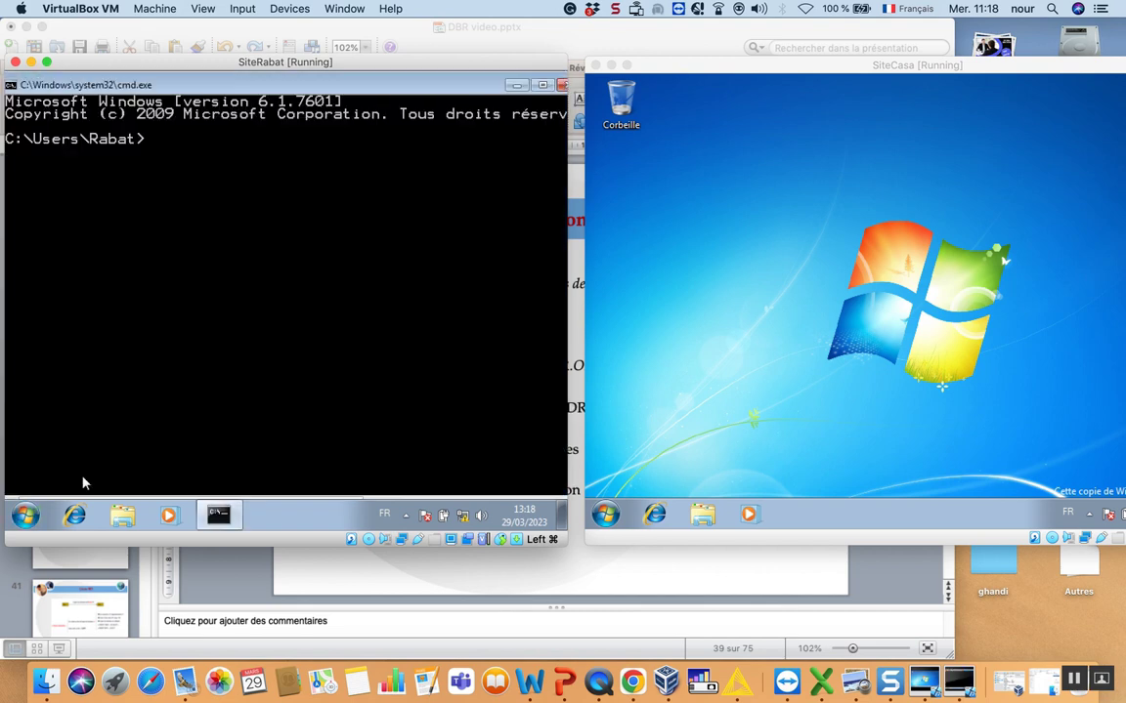
- Launch SQL*Plus, log in as 'sys as sysdba', and begin typing 'create user'
text(sqlplus)
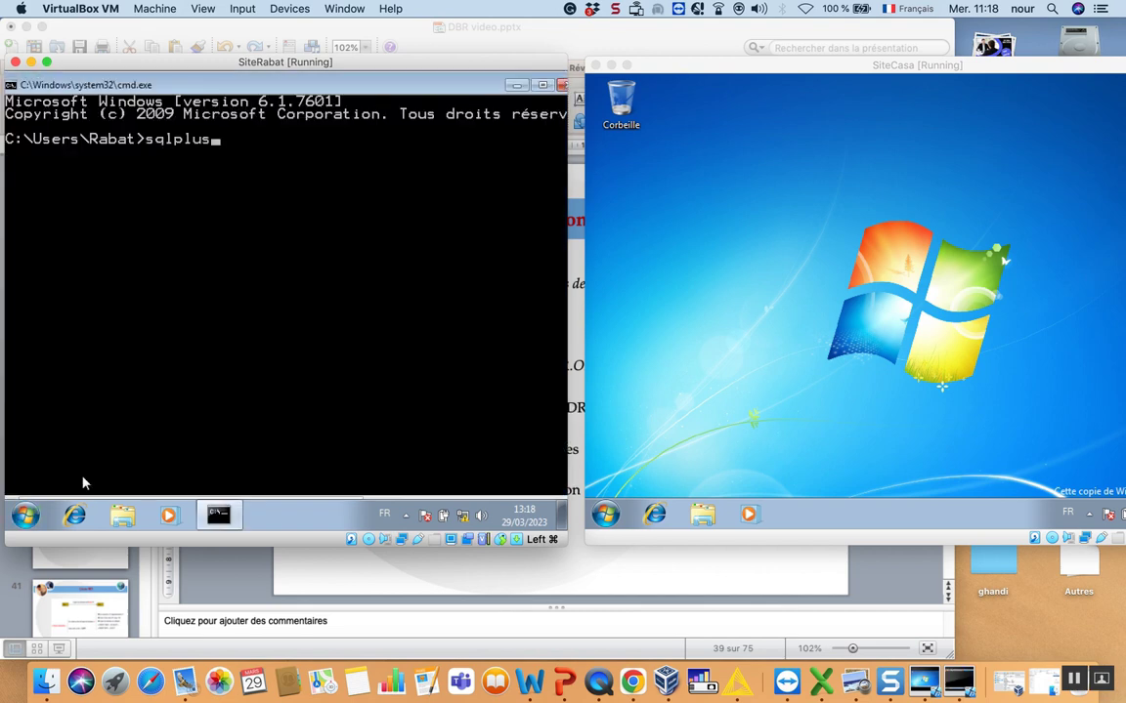
key(Return)
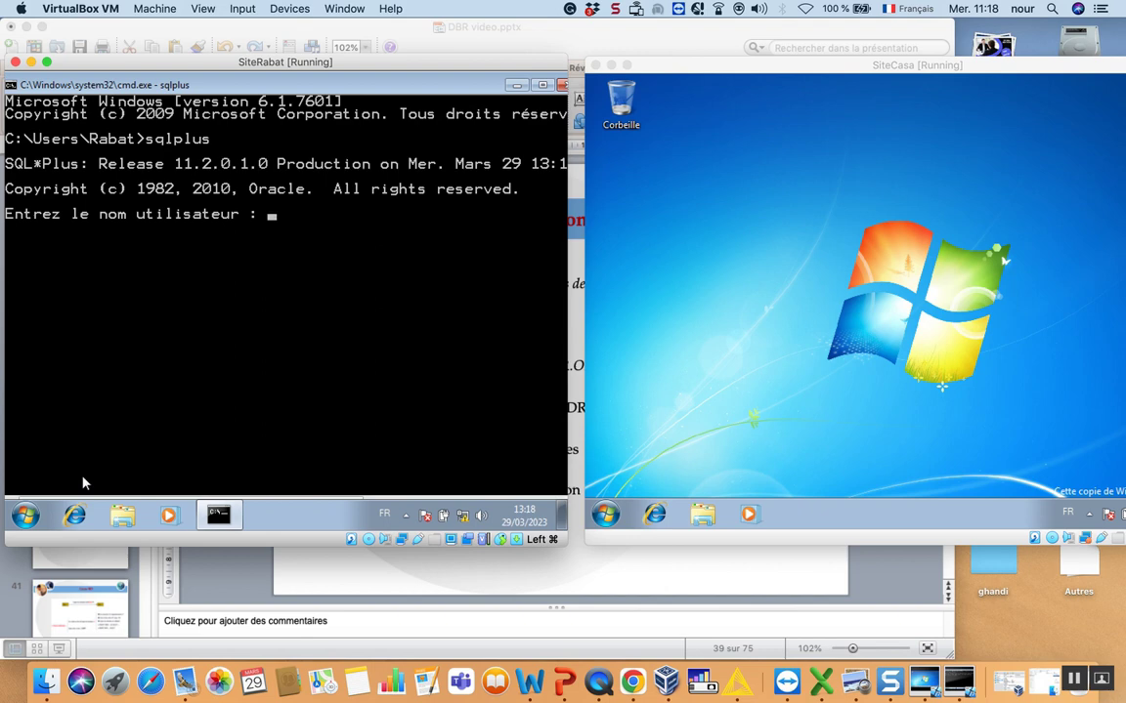
text(sys as sysdba)
key(Return)
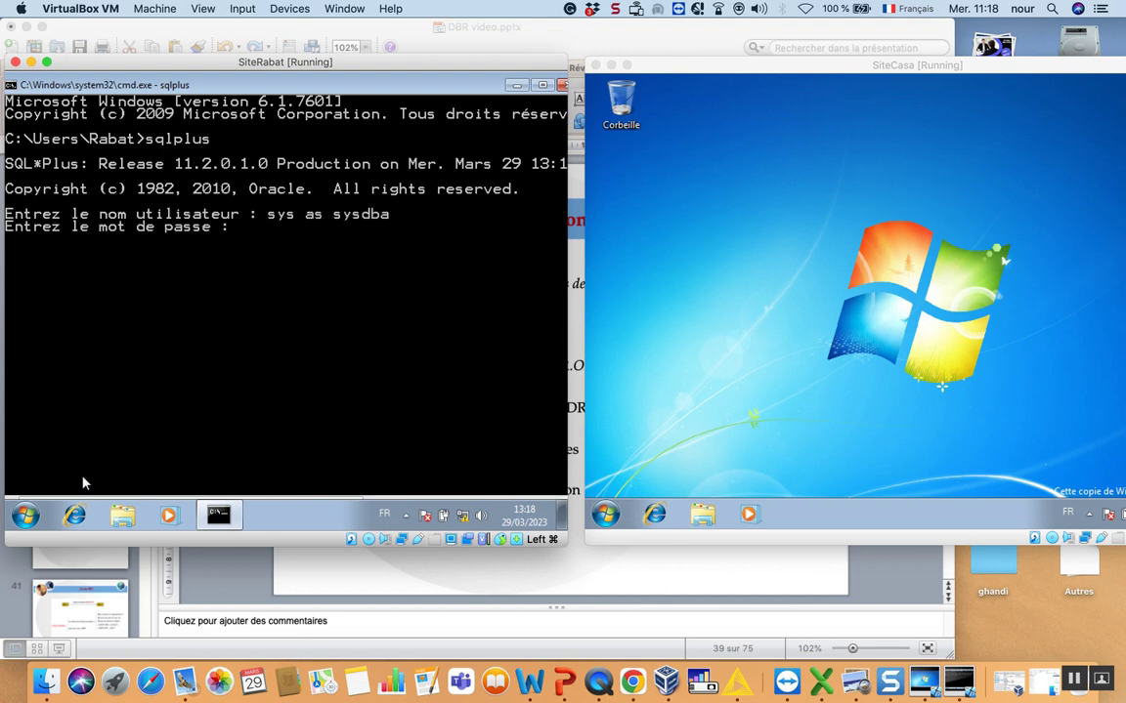
key(Return)
text(create user)
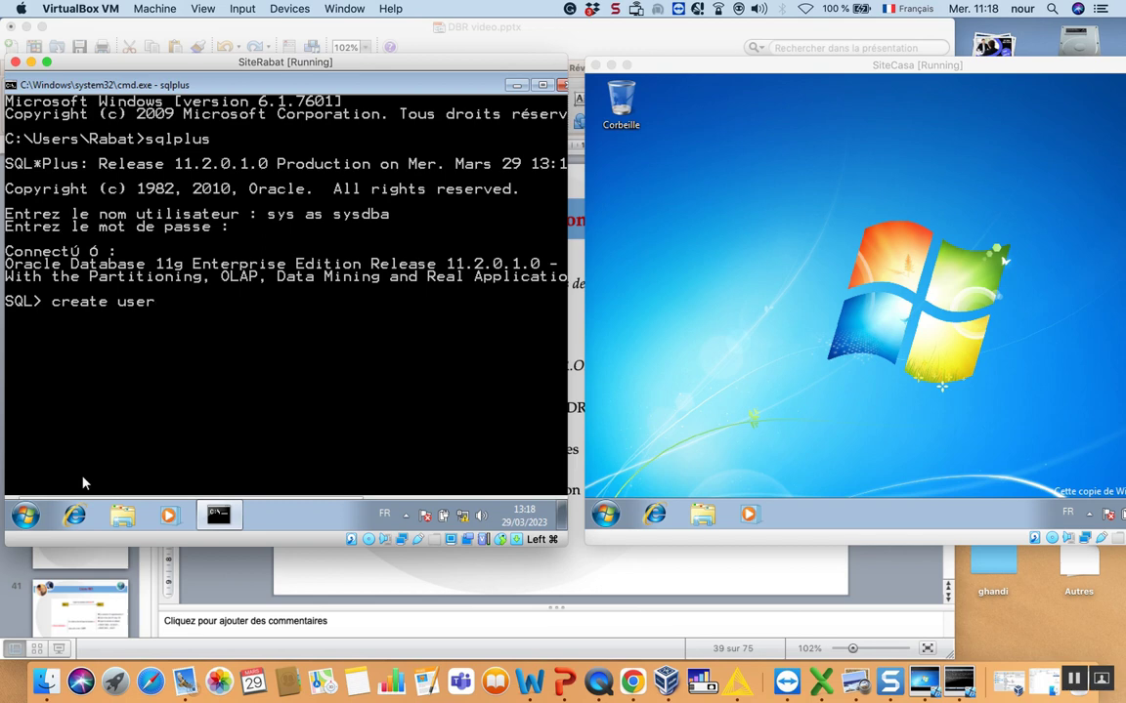
text( user)
- Complete the statement as 'create user userrabat identified by' followed by the user's password
text(rabat)
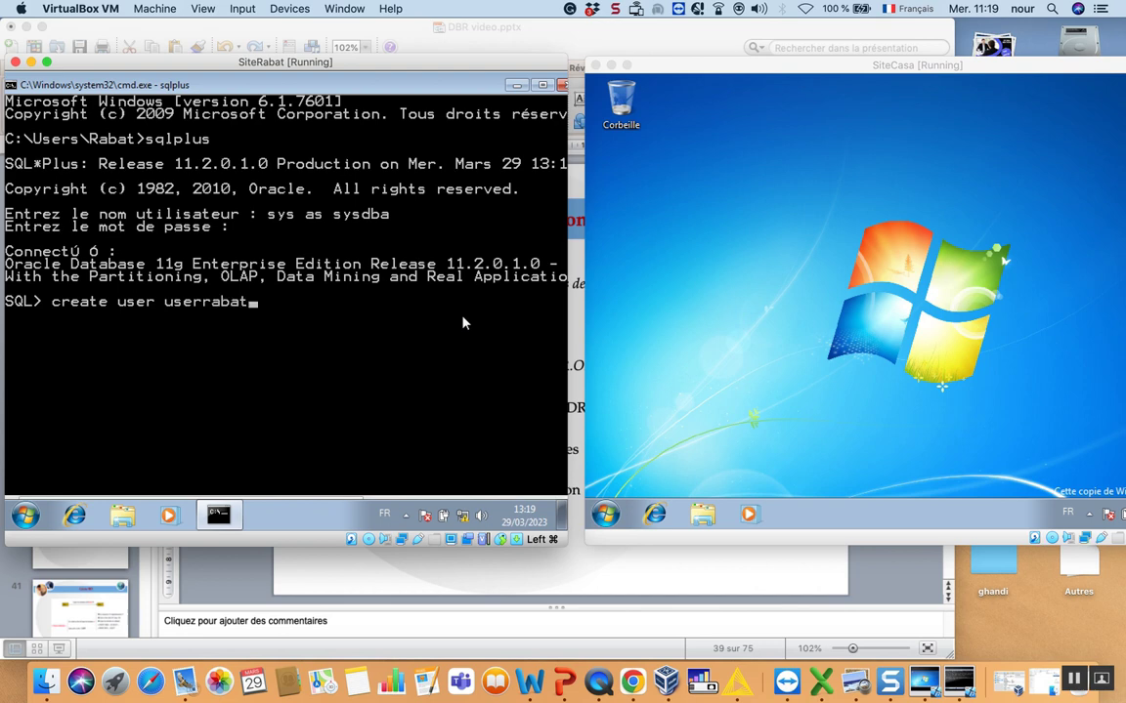
text( identified by)
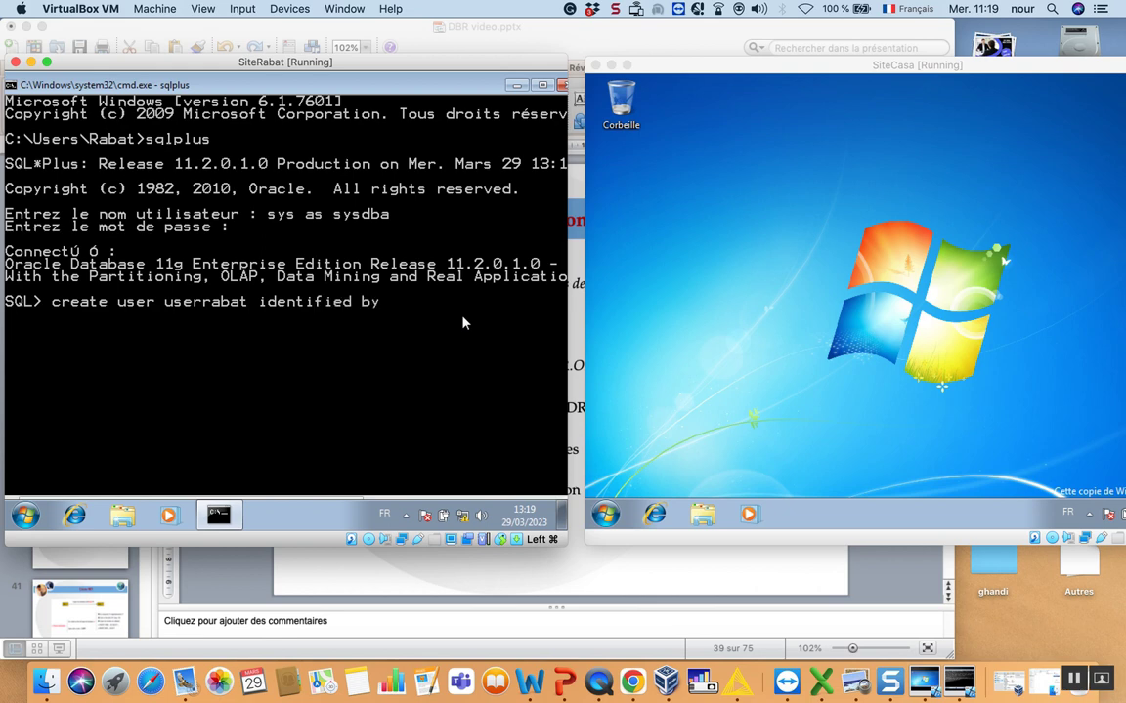
text( user)
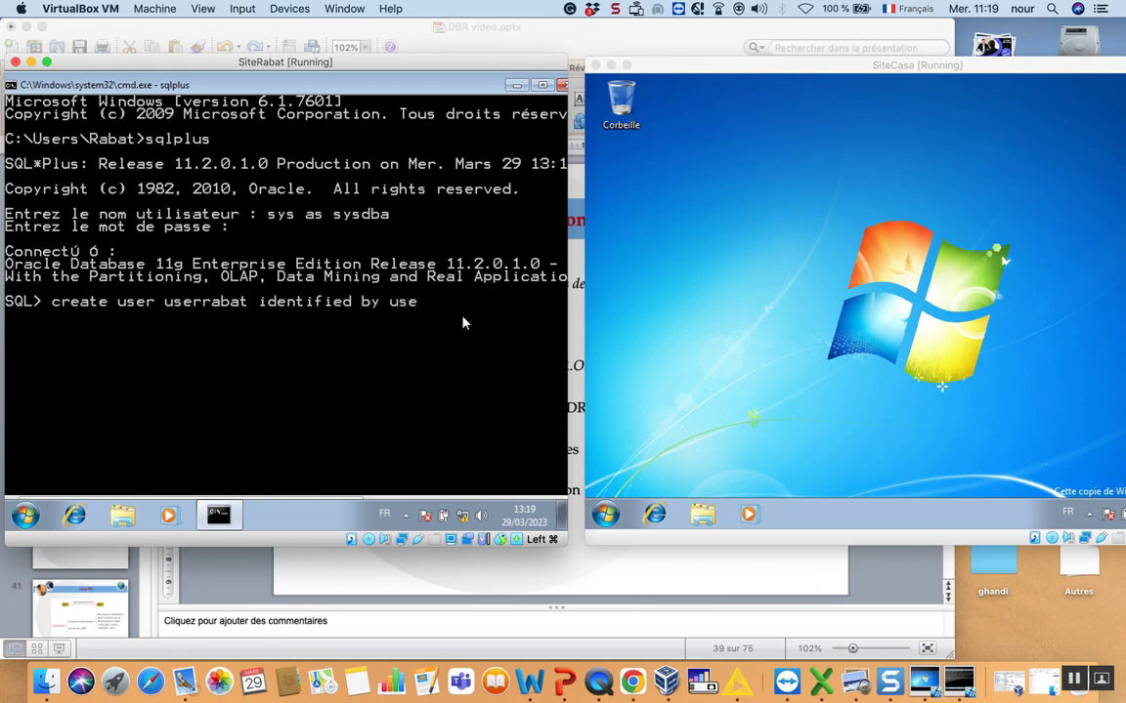